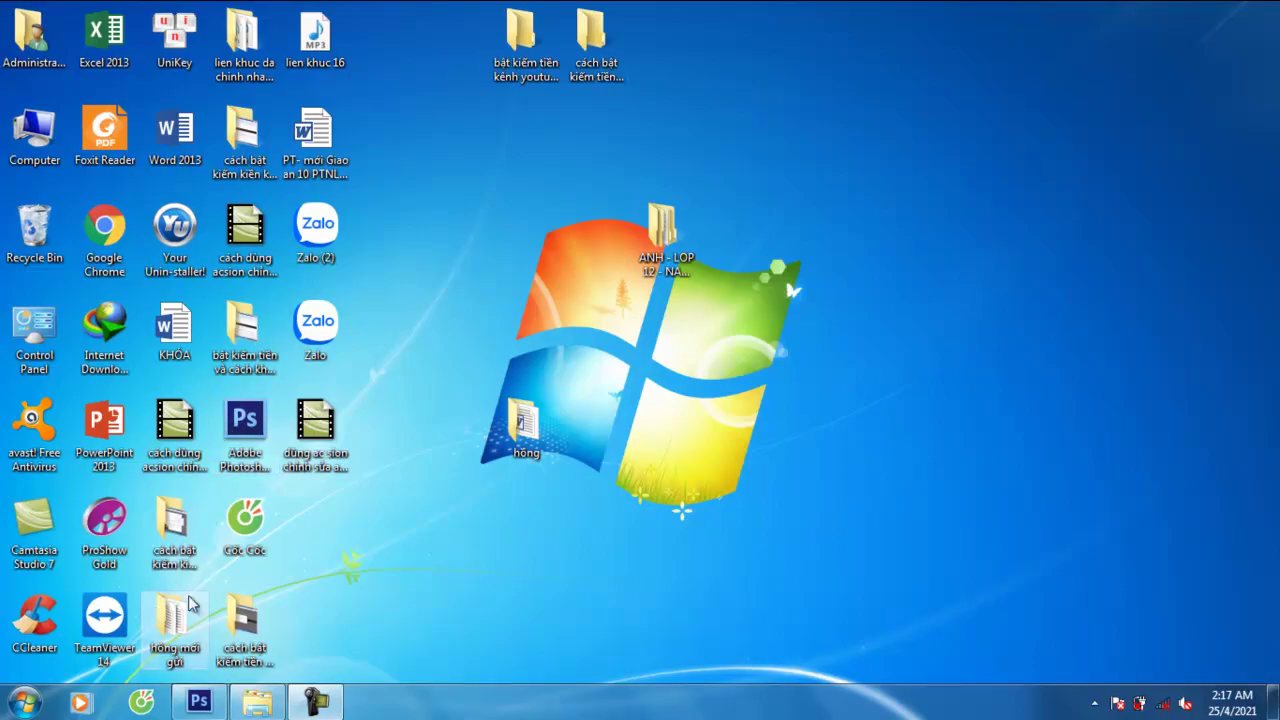
Reset the Actions panel to the Default Actions set, replacing Action 9.
left_click(197, 701)
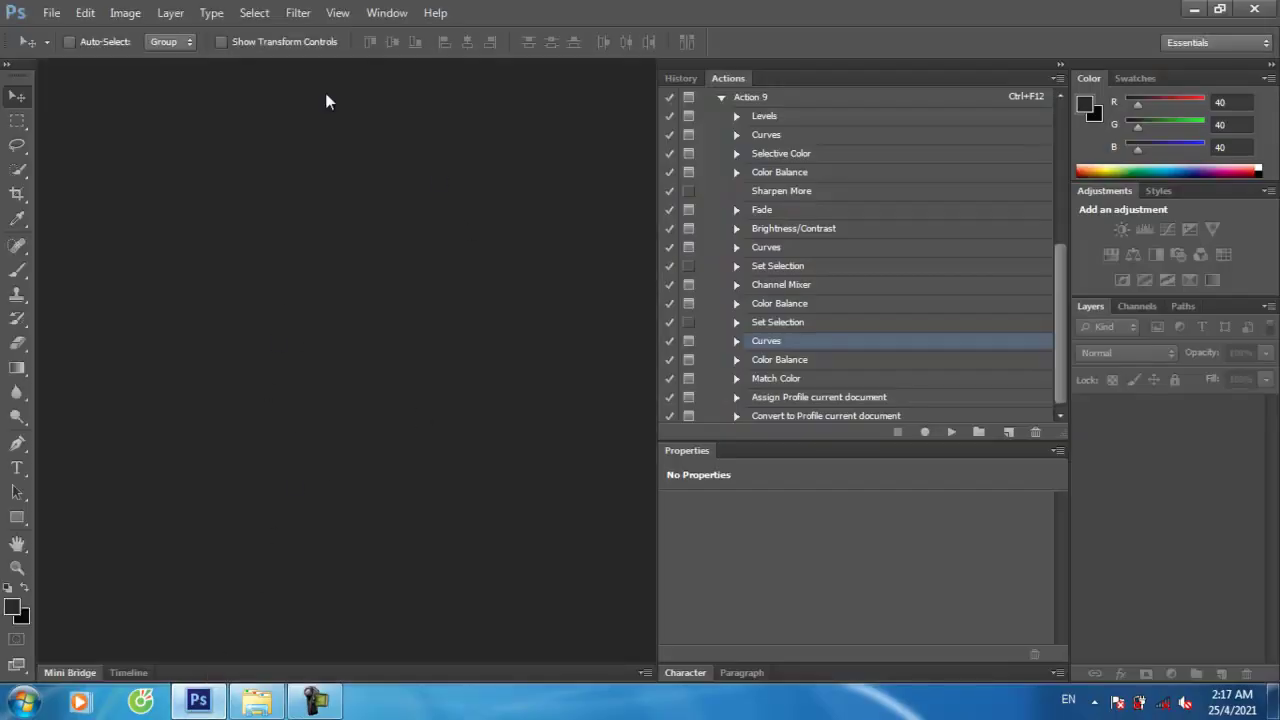
left_click(1061, 66)
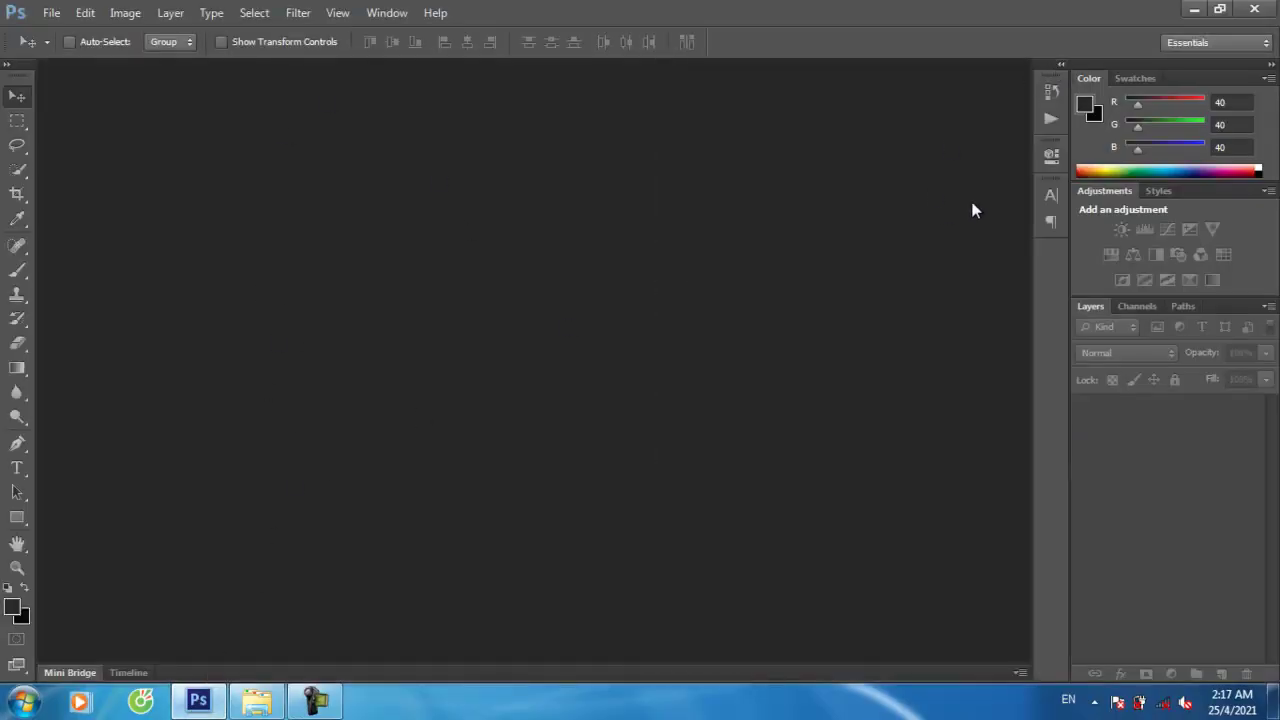
left_click(1061, 66)
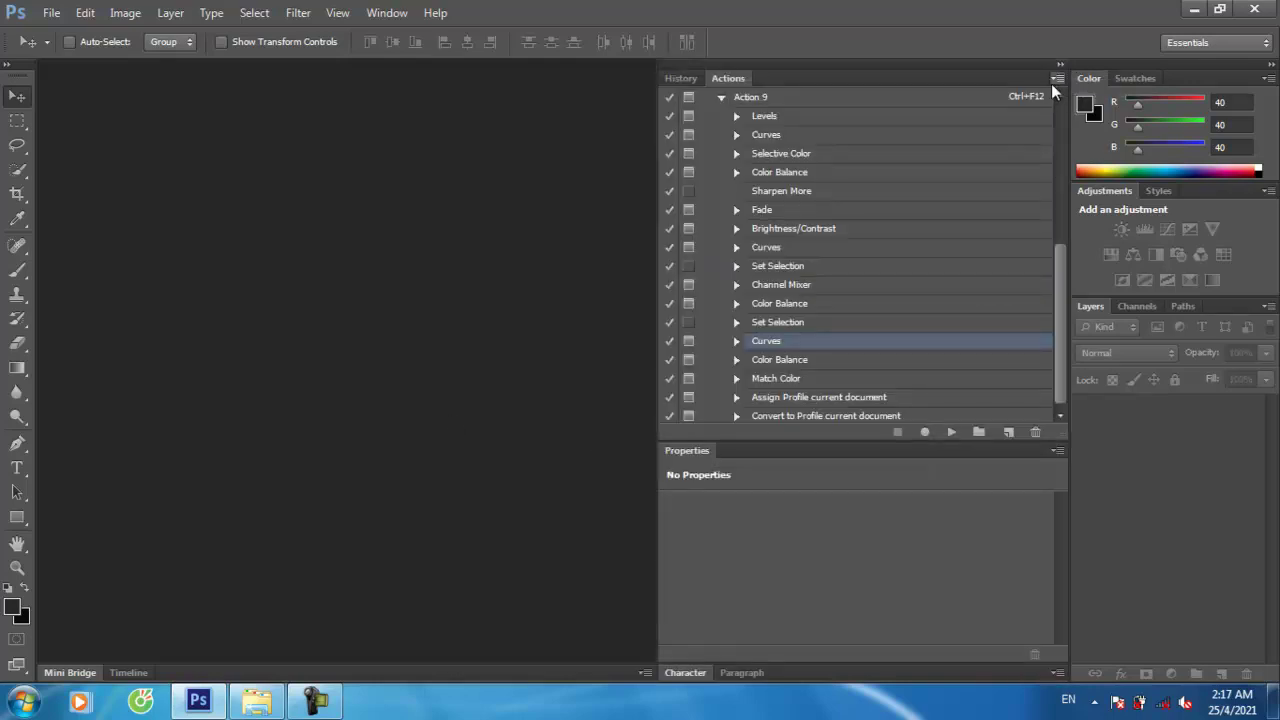
left_click(1056, 79)
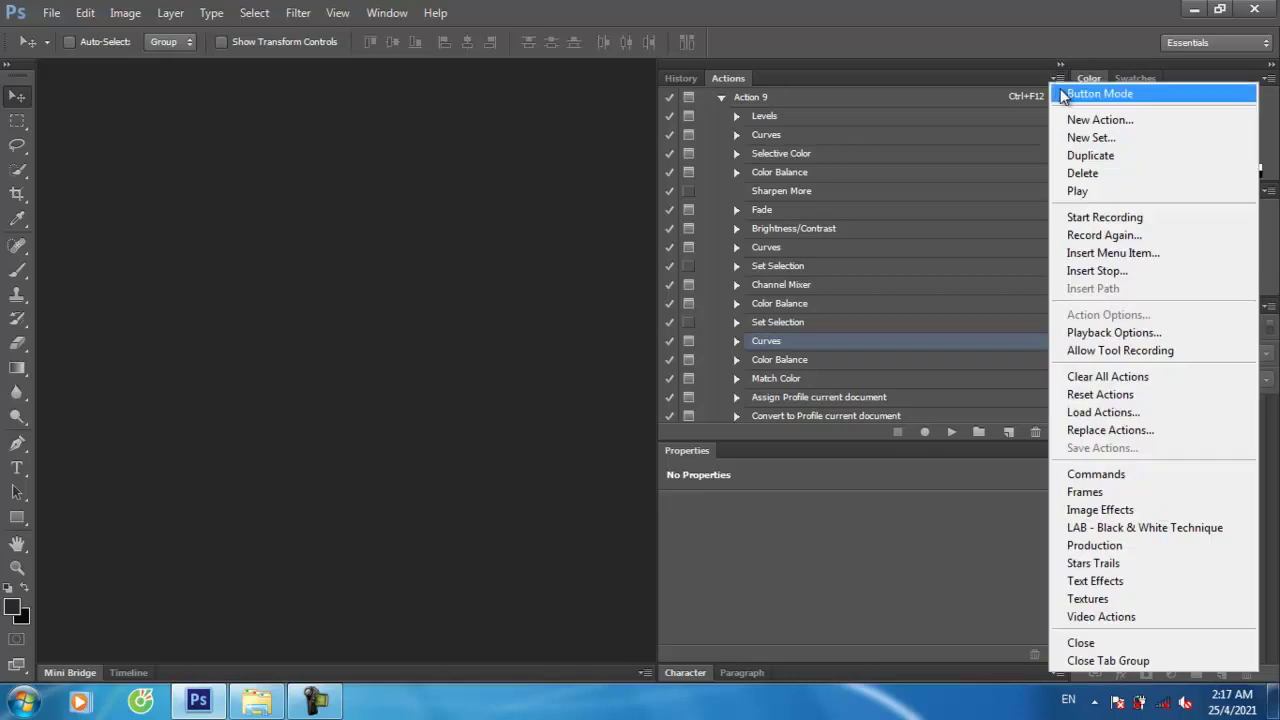
left_click(1099, 398)
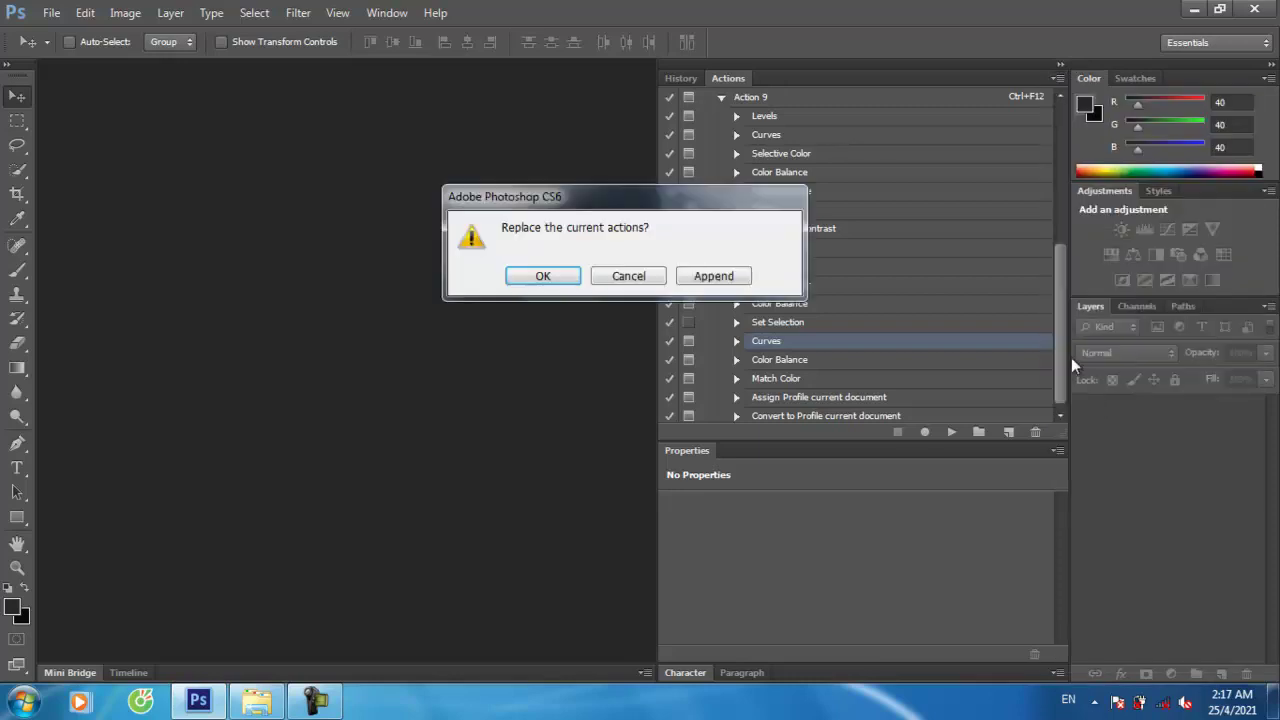
left_click(548, 280)
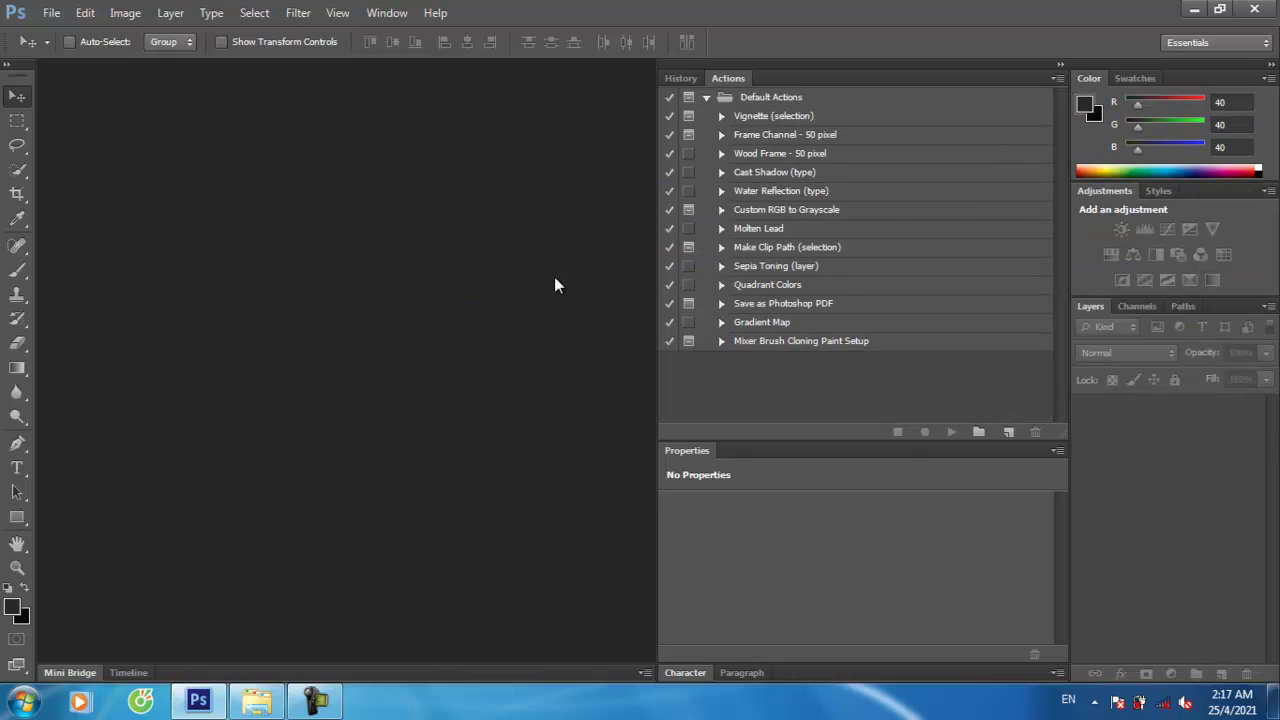
left_click(1056, 79)
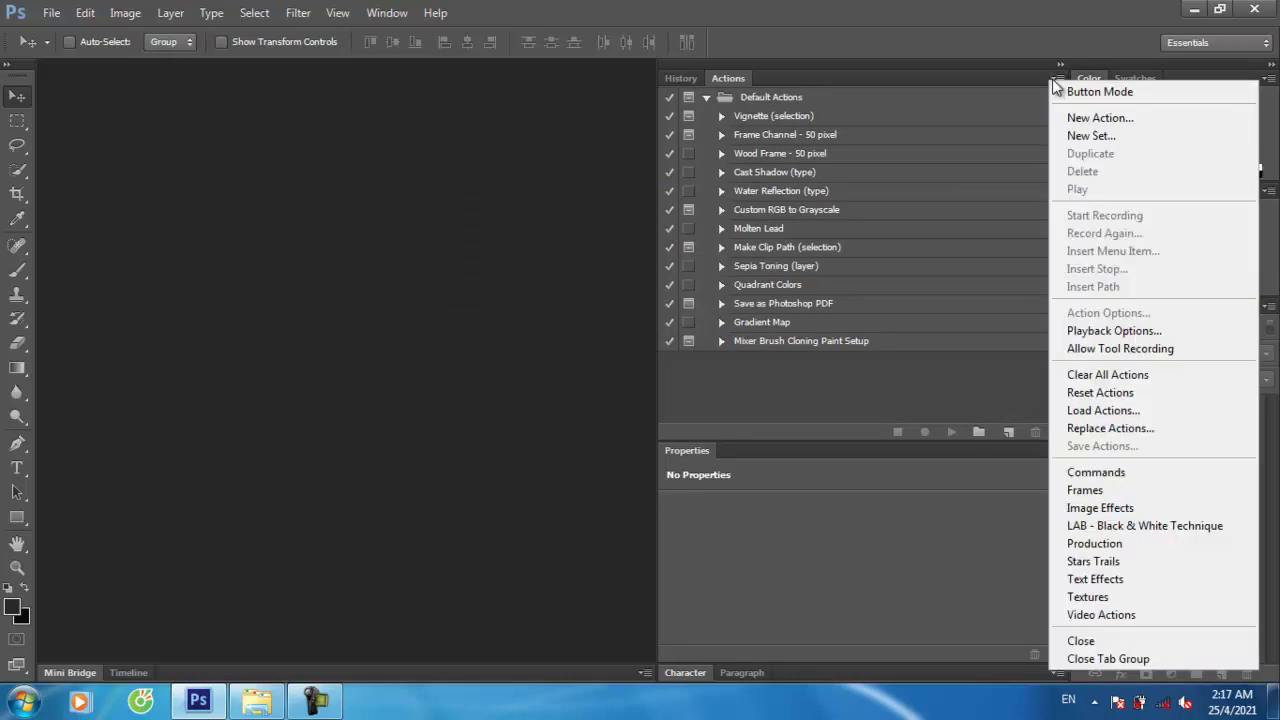
Load the DUNG DC CHINH MIN VA SANG DA action file, adding the co t.atn set with Action 9.
left_click(1127, 412)
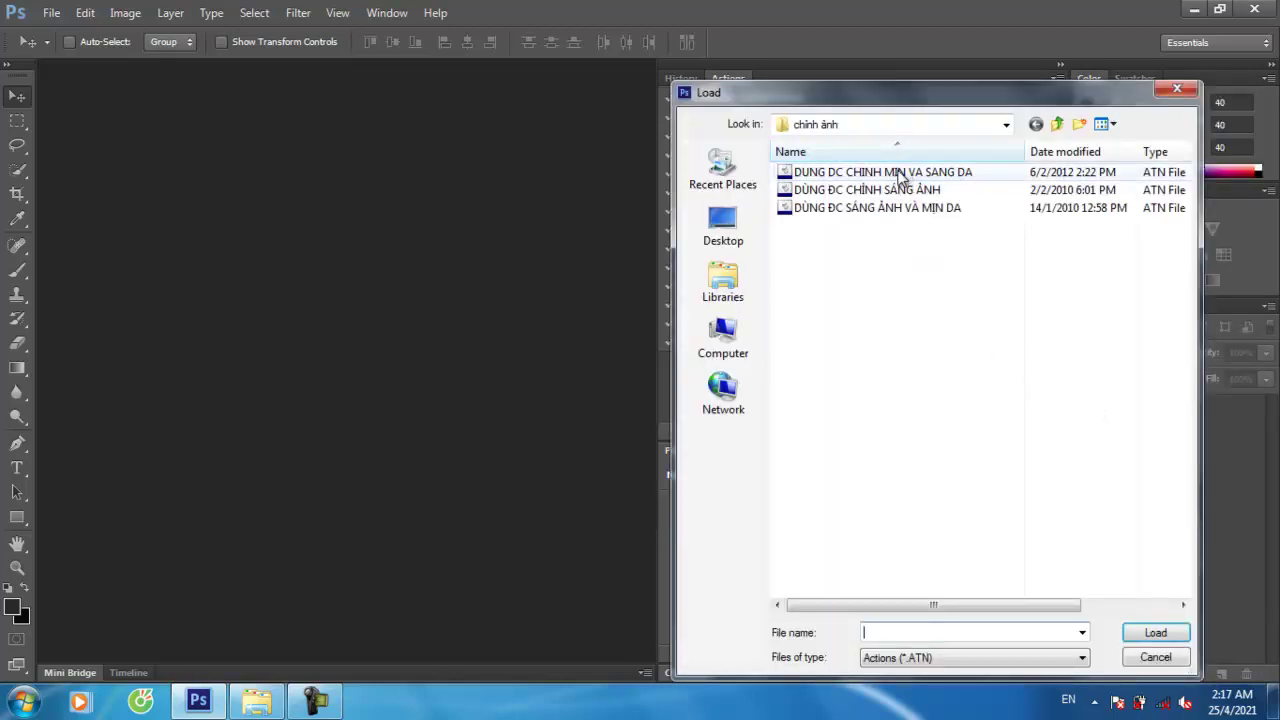
left_click(899, 174)
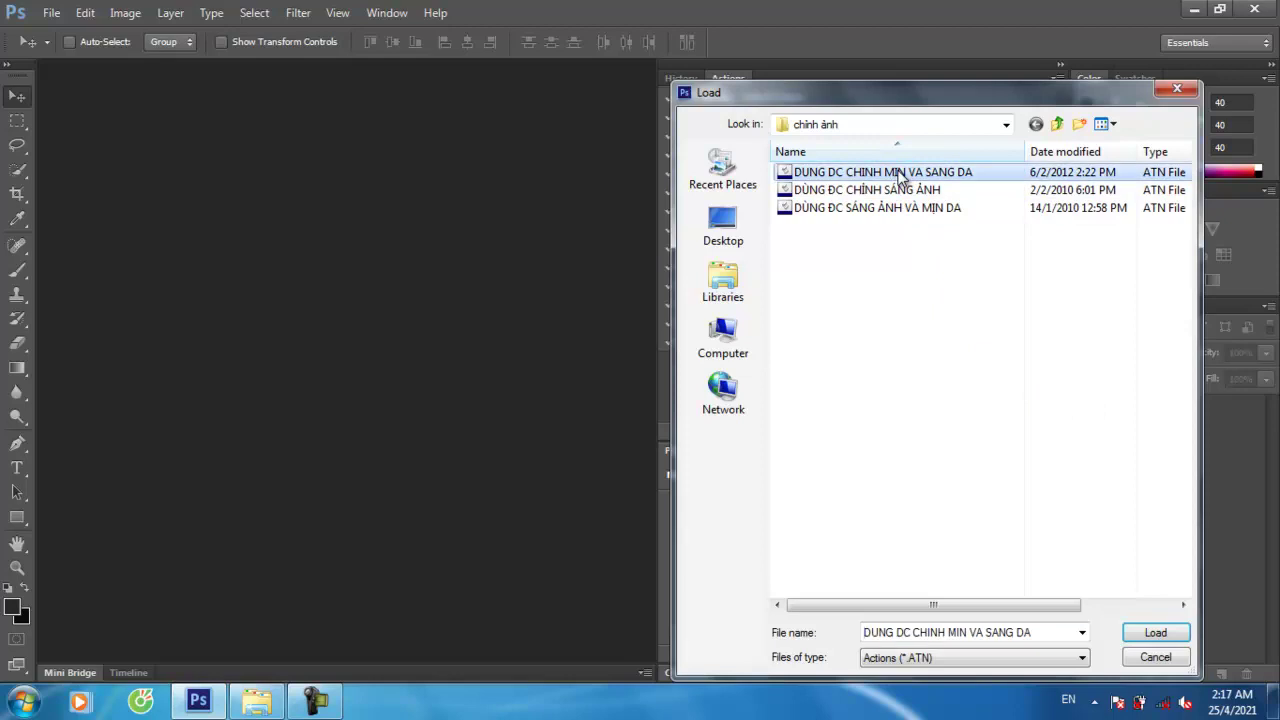
left_click(1156, 634)
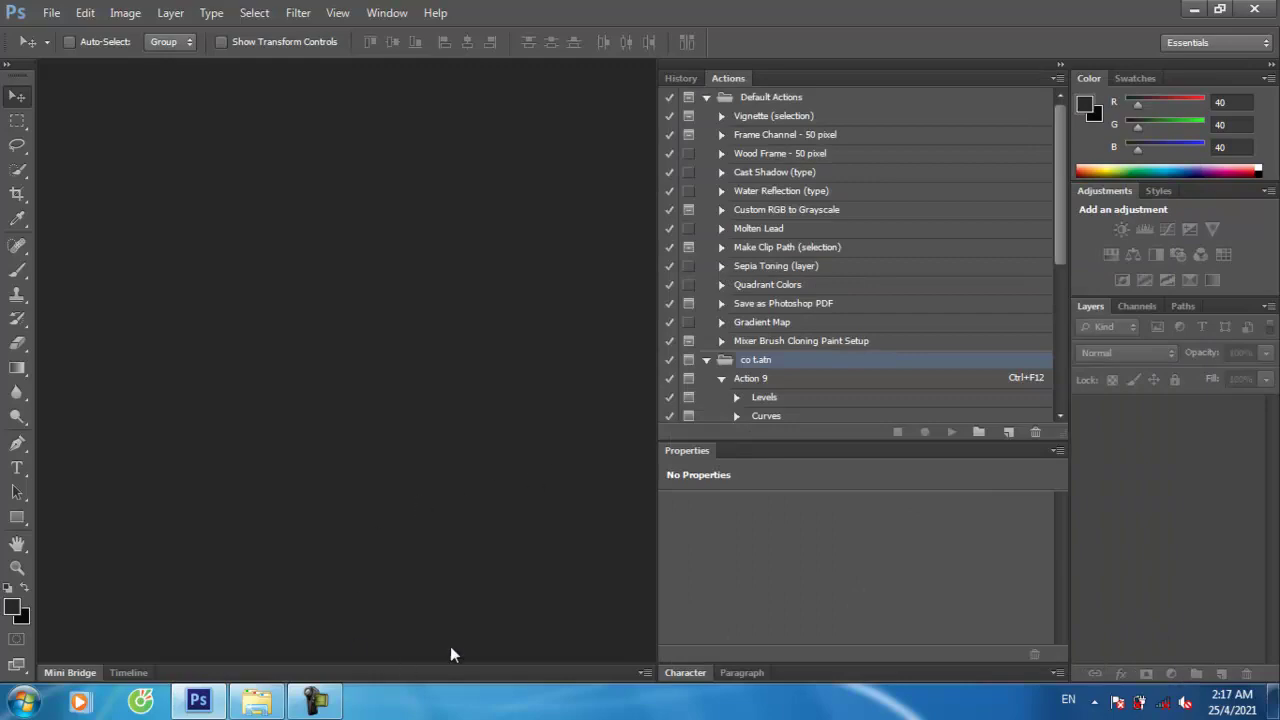
Drag the last student's portrait from the 12C1 - DA DAT TEN folder into Photoshop.
left_click(256, 702)
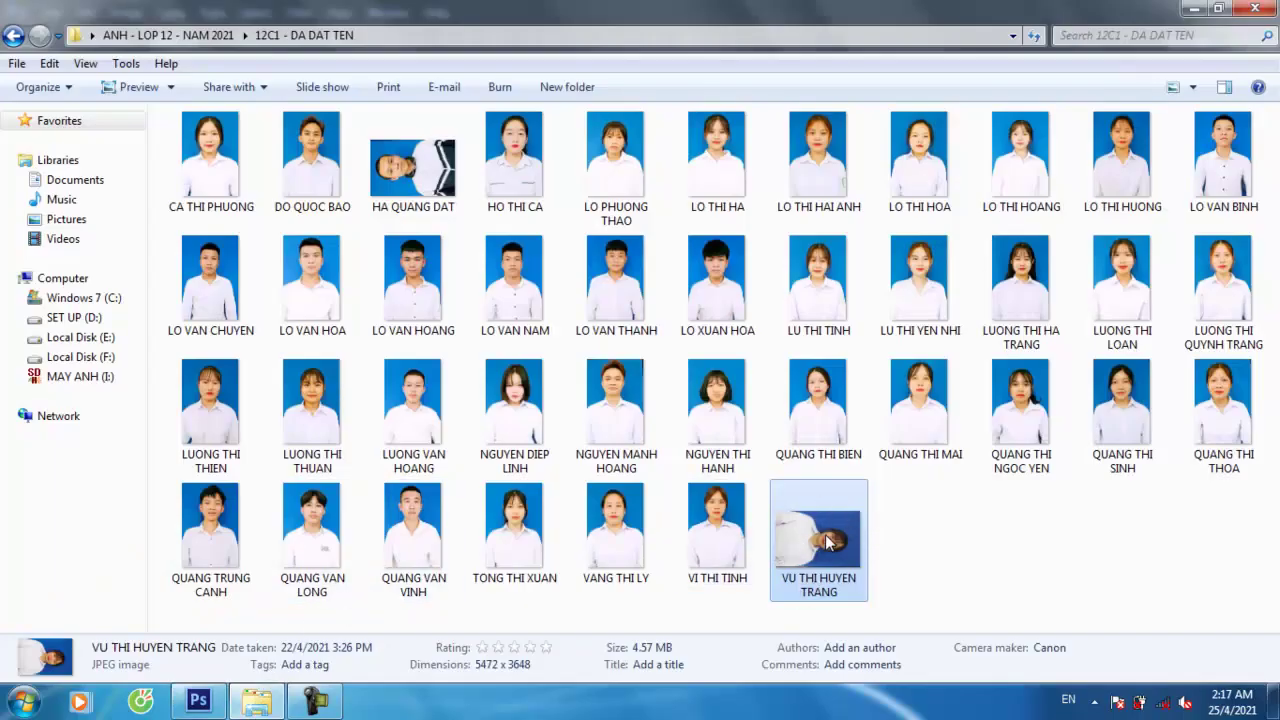
mouse_move(826, 541)
left_mouse_down()
mouse_move(333, 585)
mouse_move(204, 656)
left_mouse_up()
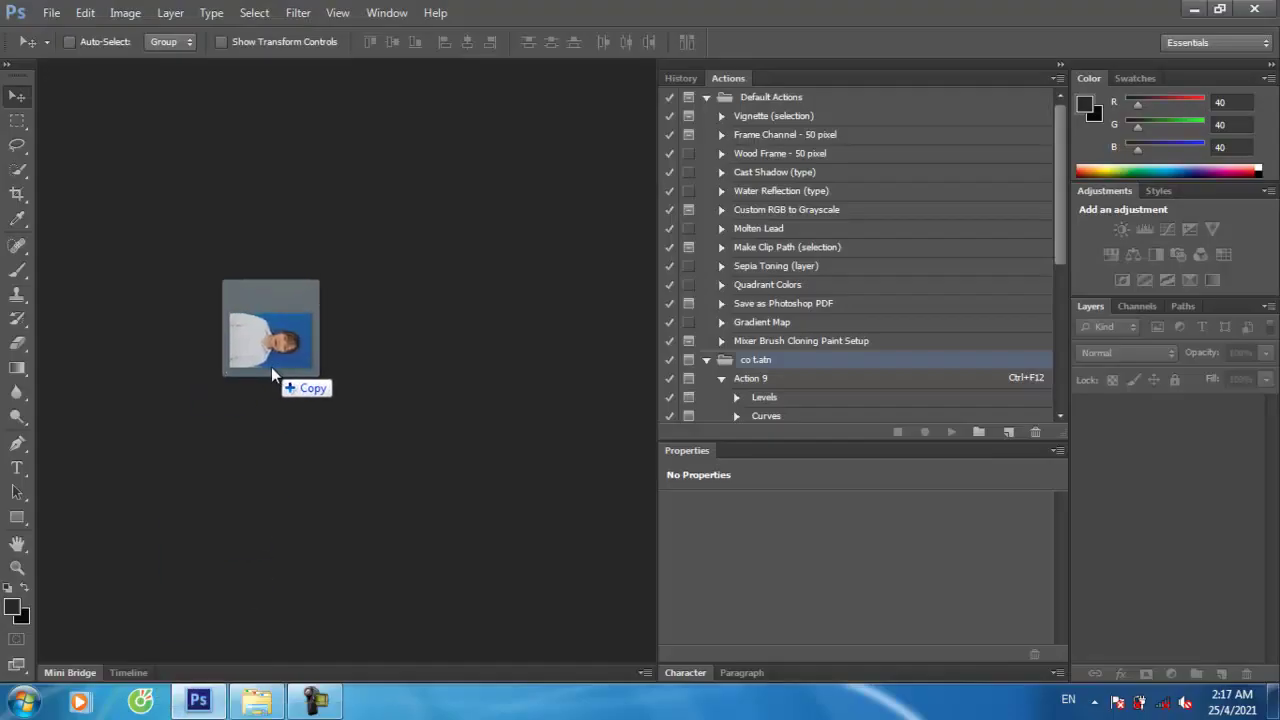
left_click_drag(204, 656, 270, 367)
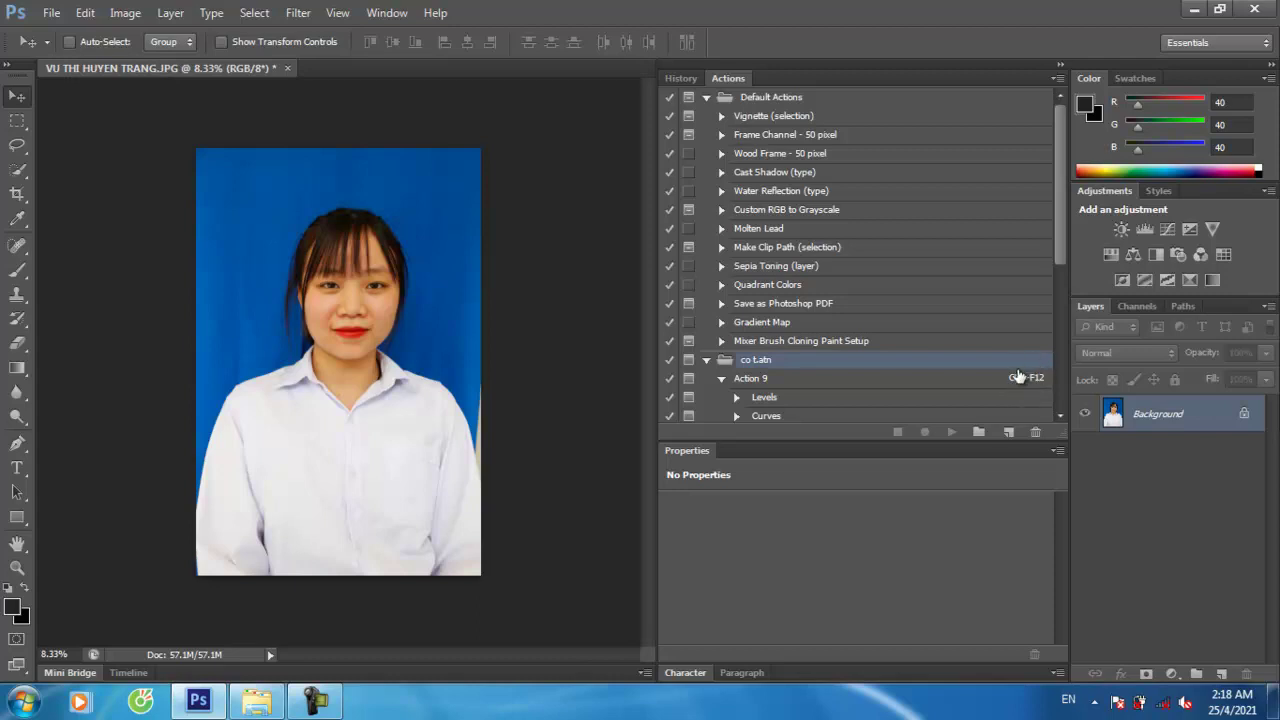
Run Action 9 on the portrait, accepting every dialog from Levels through profile conversion.
key("ctrl+F12")
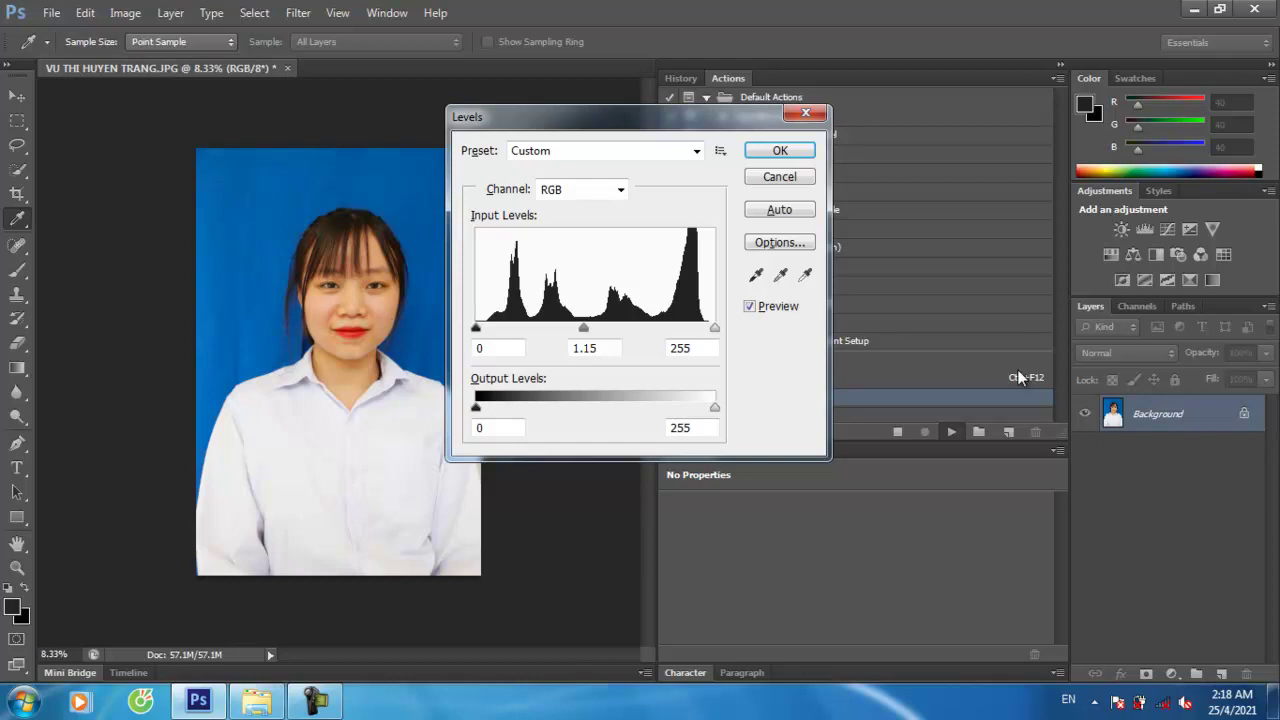
key("Return")
key("Return")
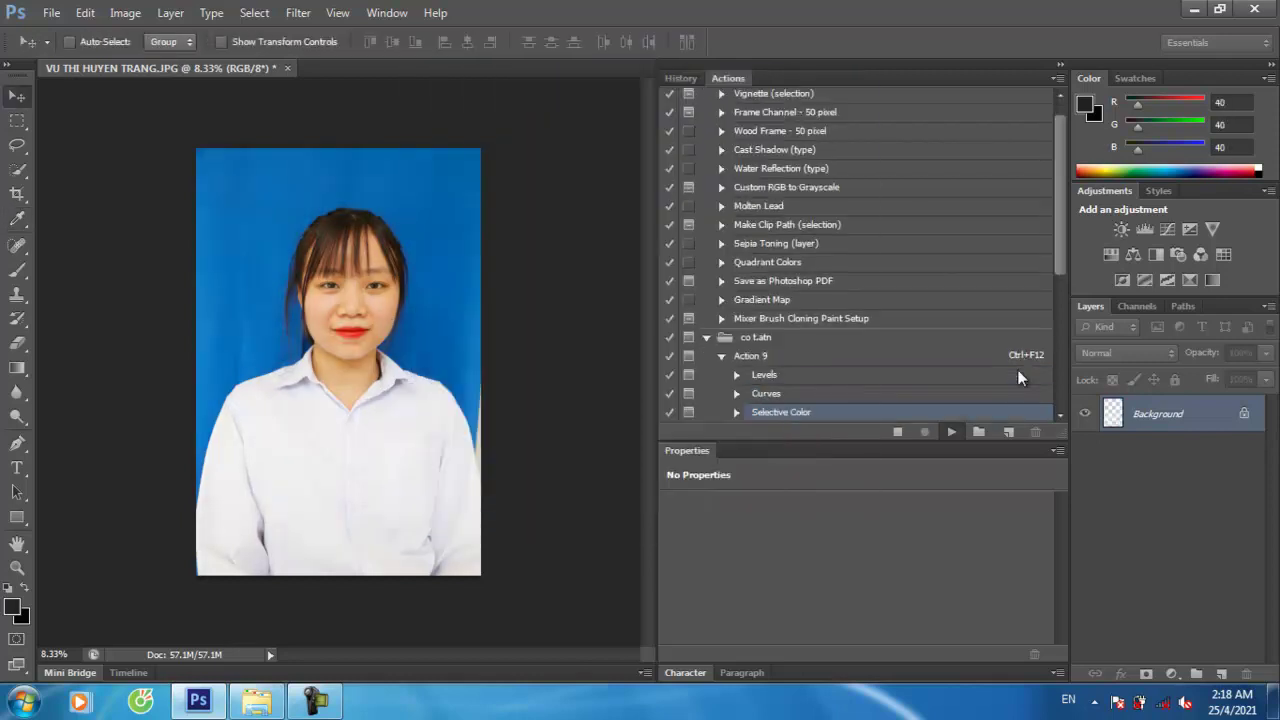
key("Return")
key("Return")
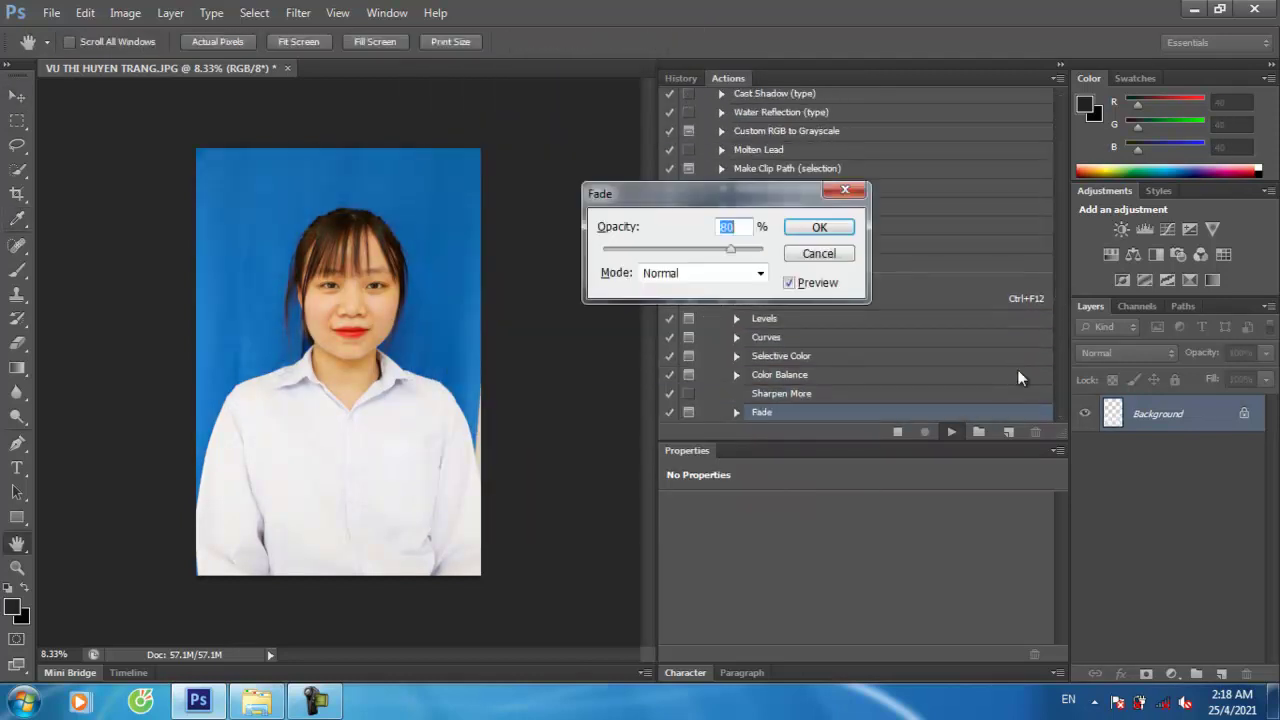
key("Return")
key("Return")
key("Return")
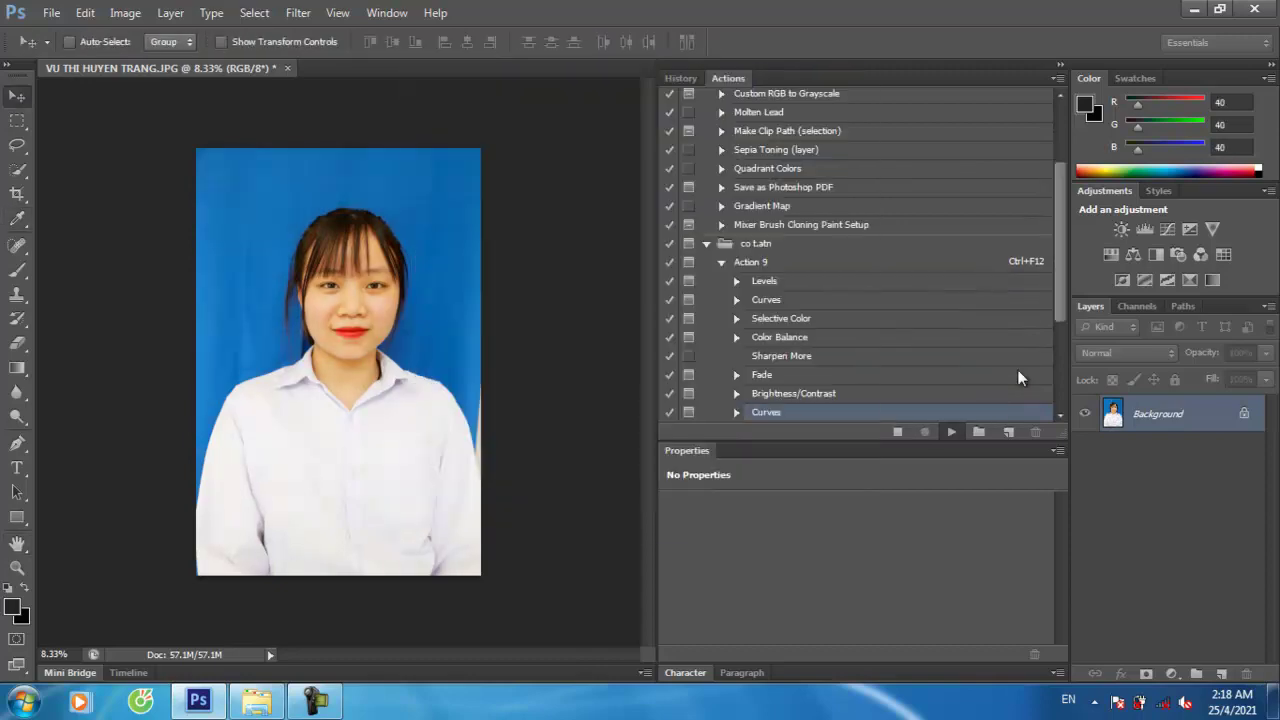
key("Return")
key("Return")
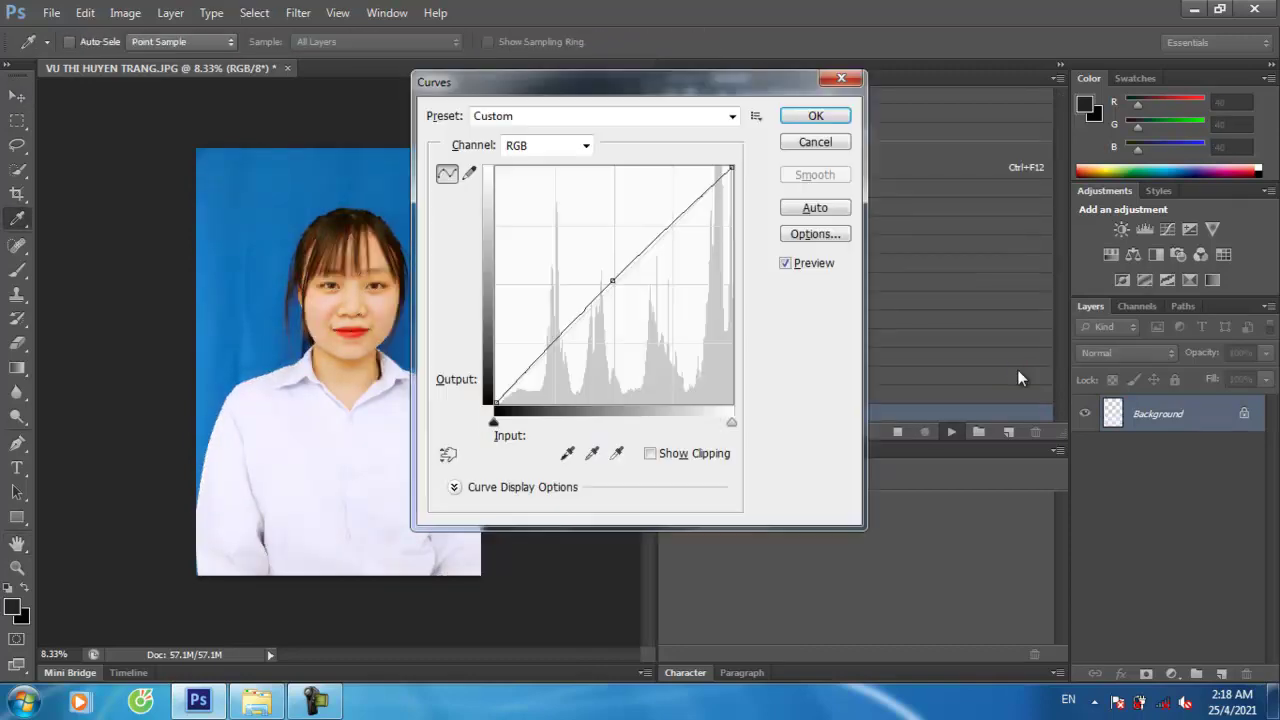
key("Return")
key("Return")
key("Return")
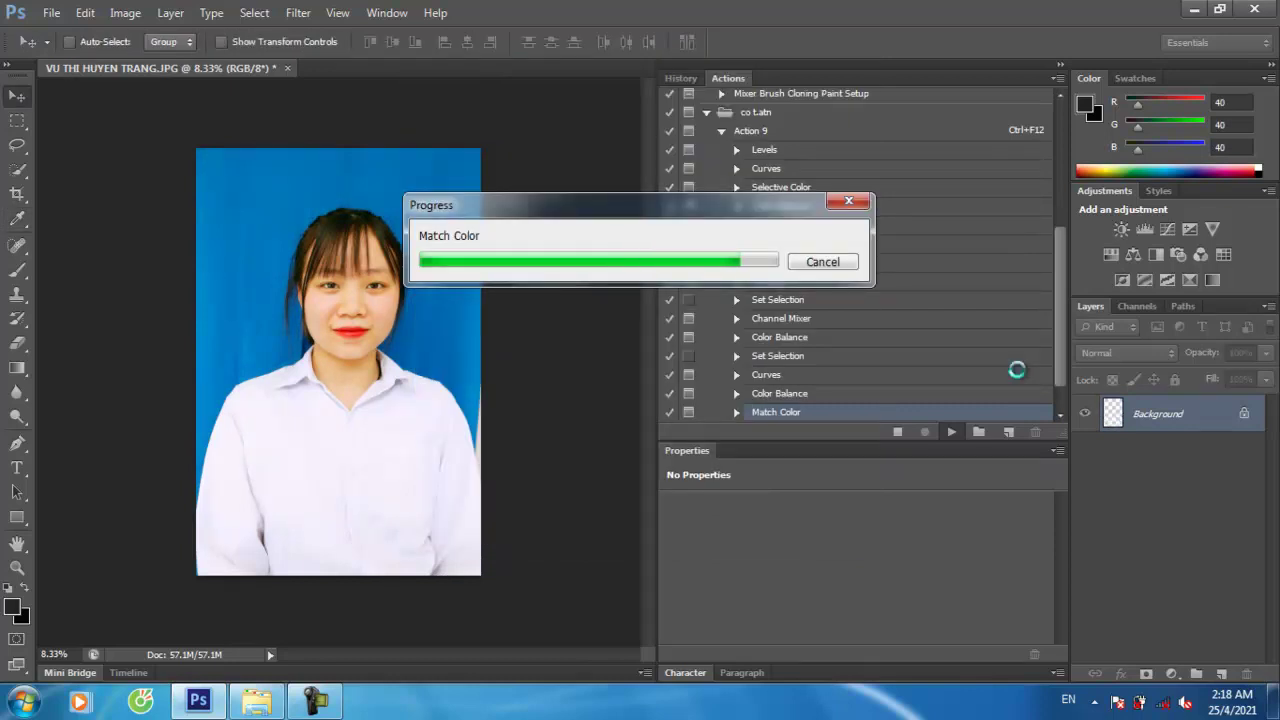
key("Return")
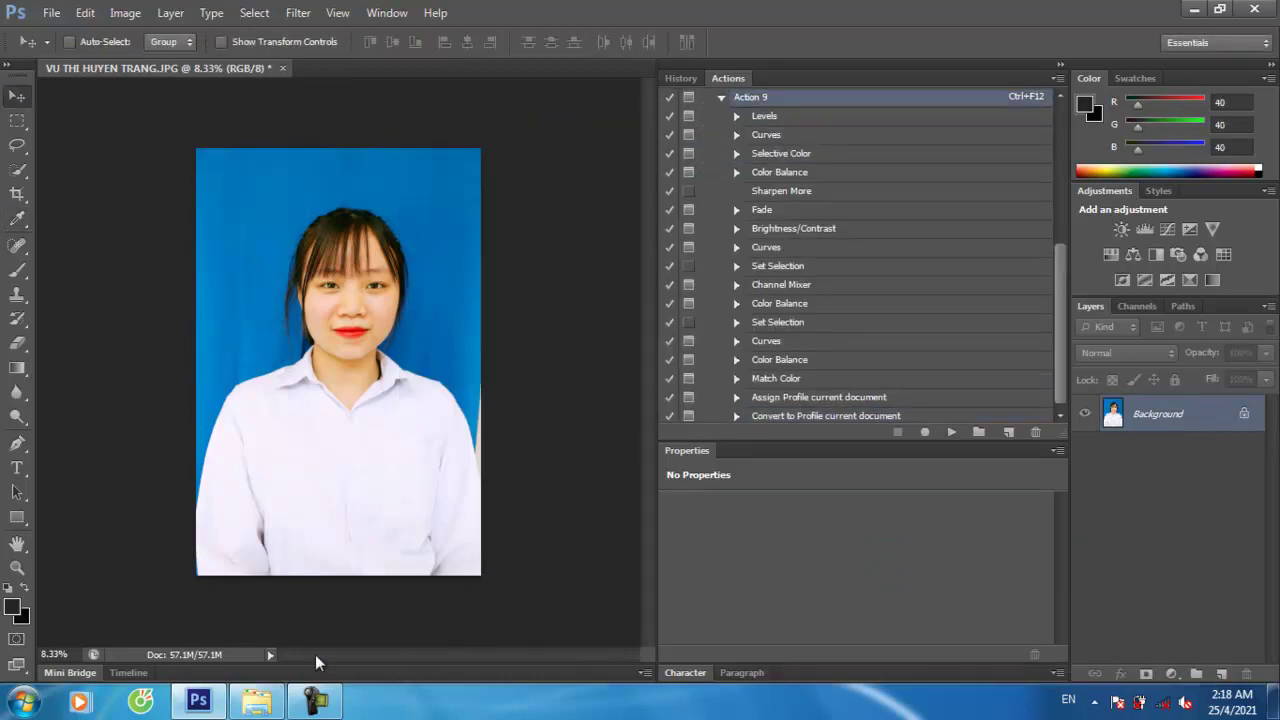
Rotate the original portrait counterclockwise to upright in Windows Photo Viewer and save it.
left_click(256, 701)
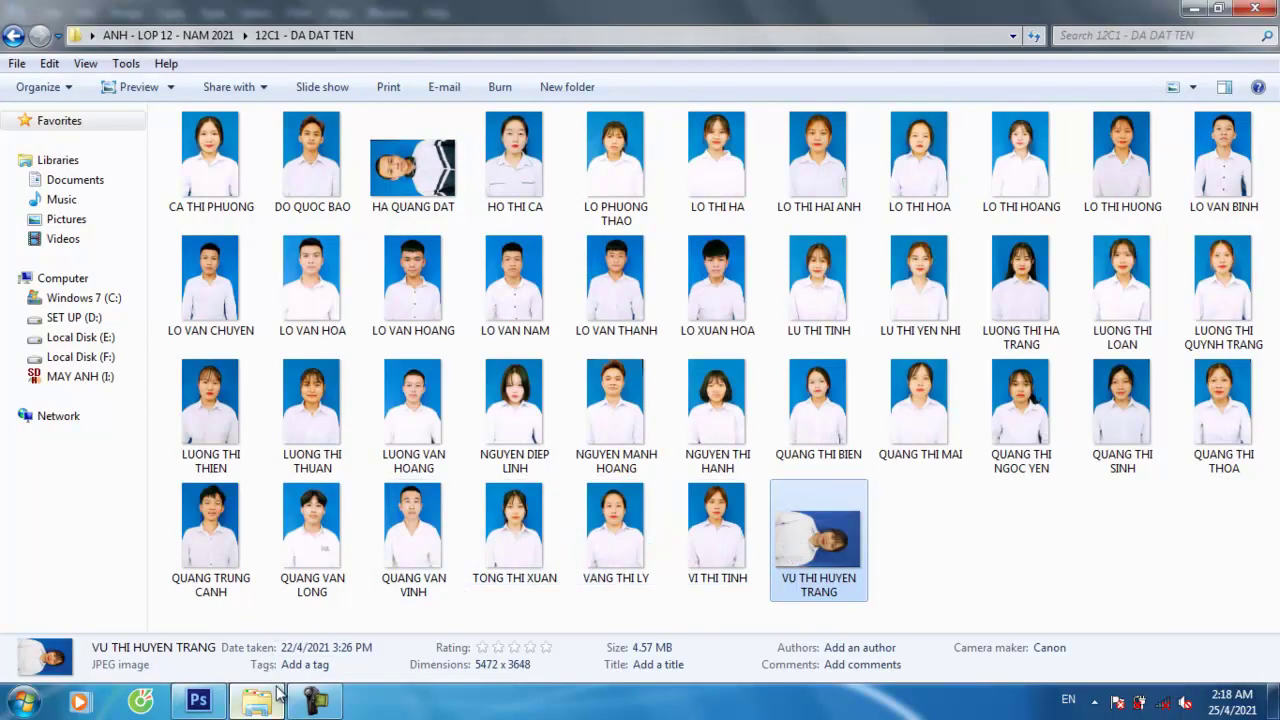
double_click(830, 570)
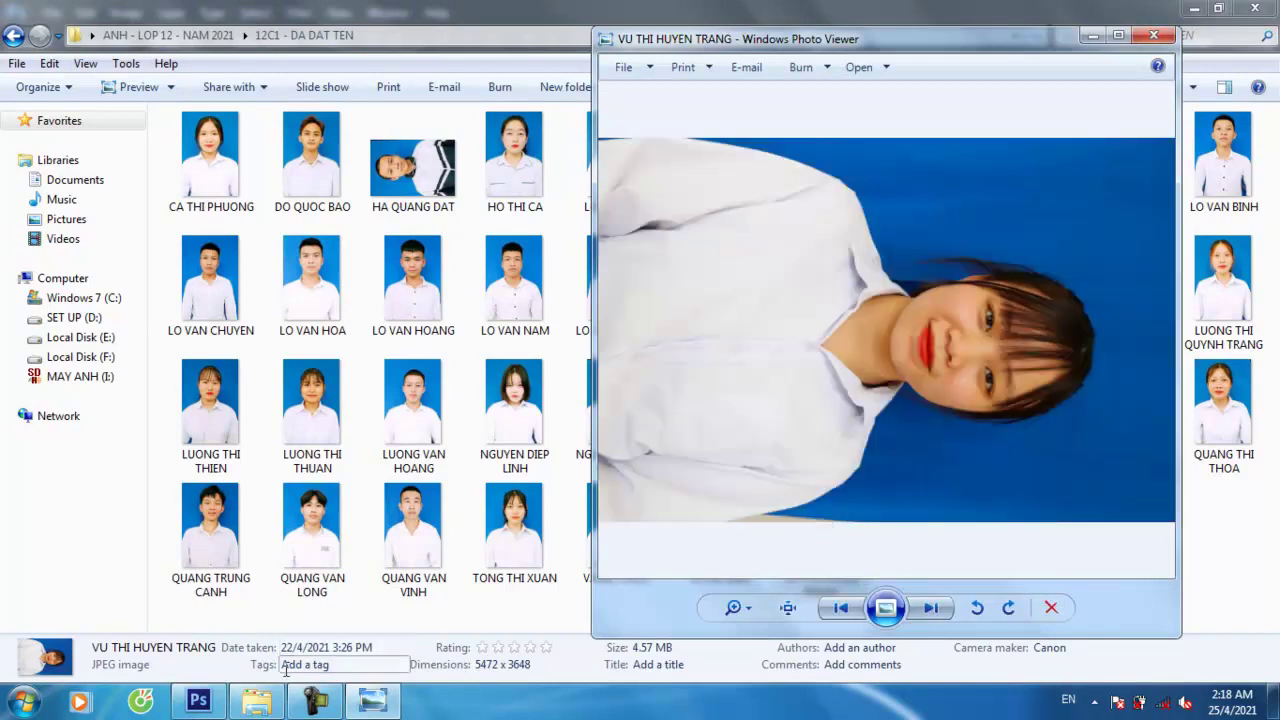
left_click(255, 702)
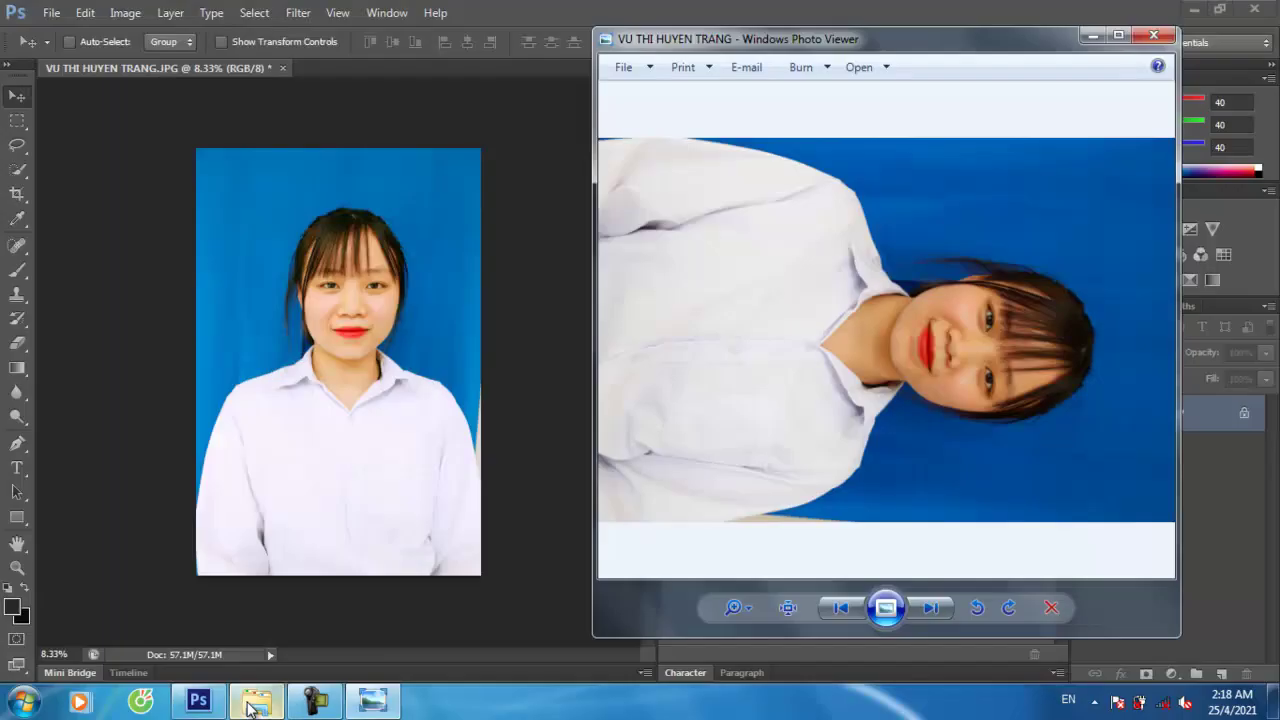
left_click(977, 609)
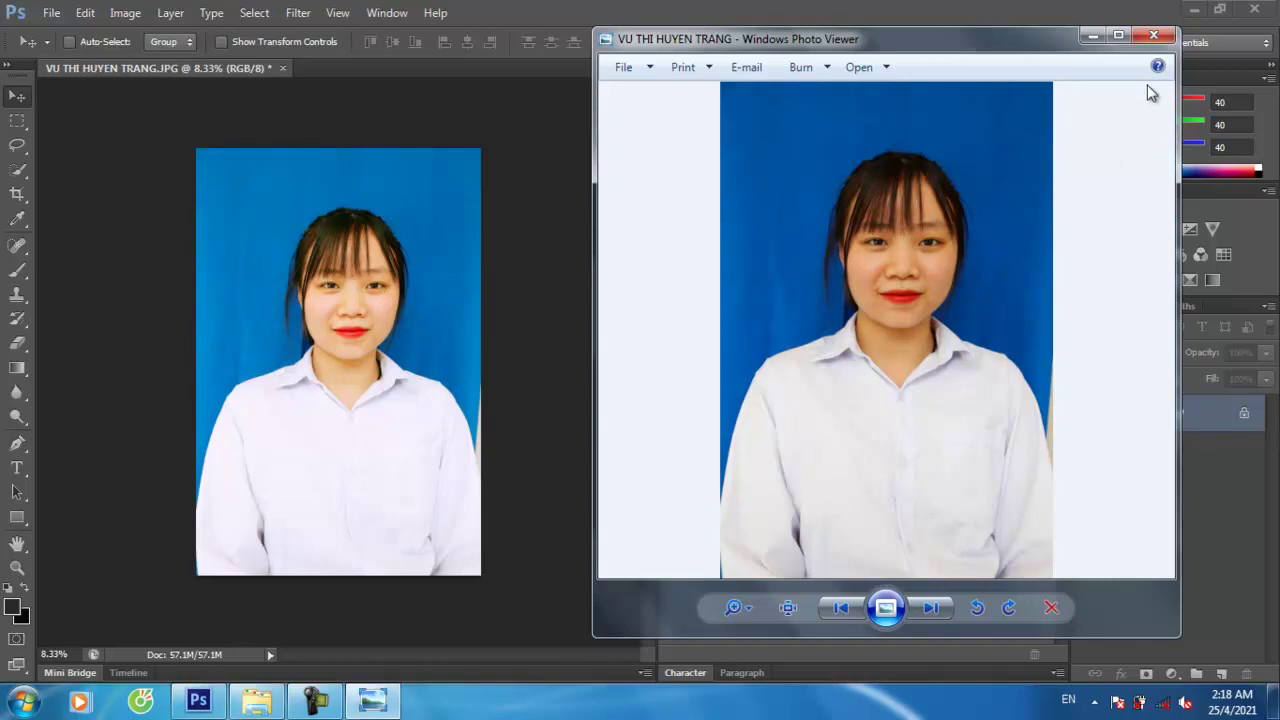
left_click(1153, 35)
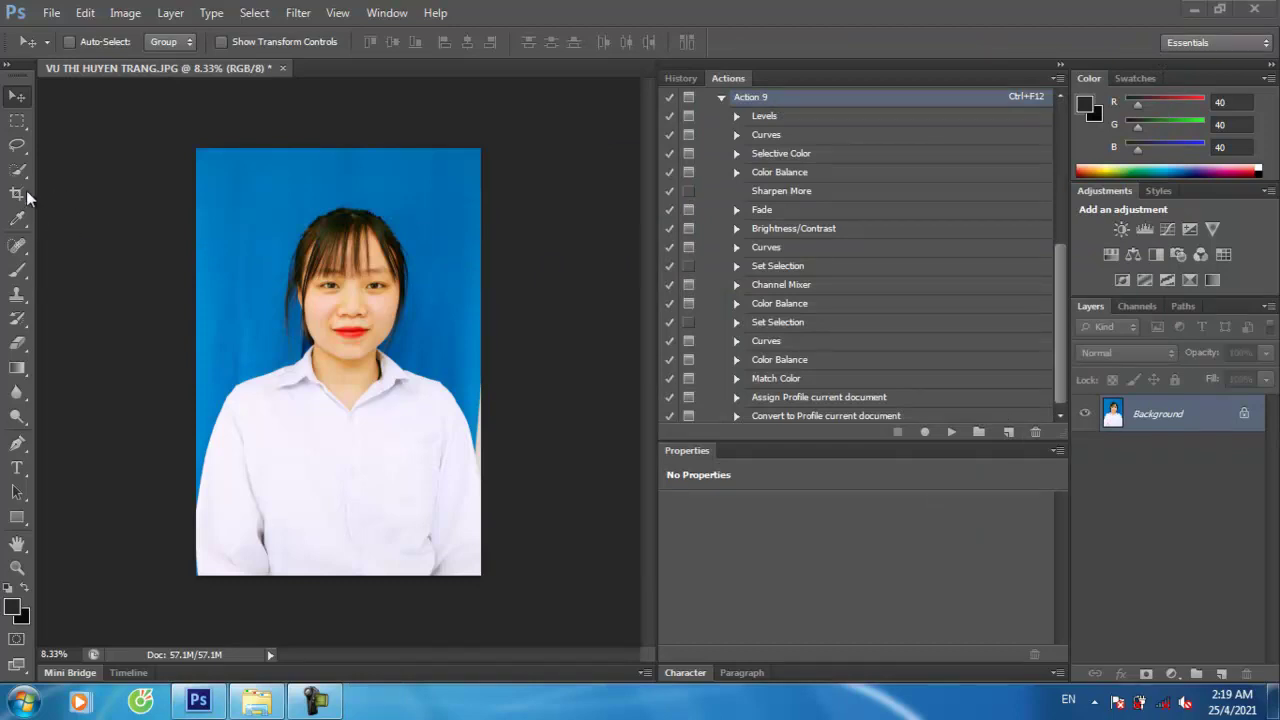
Crop the portrait to a 4 x 6 ratio, framing the face higher and trimming the bottom.
left_click(15, 198)
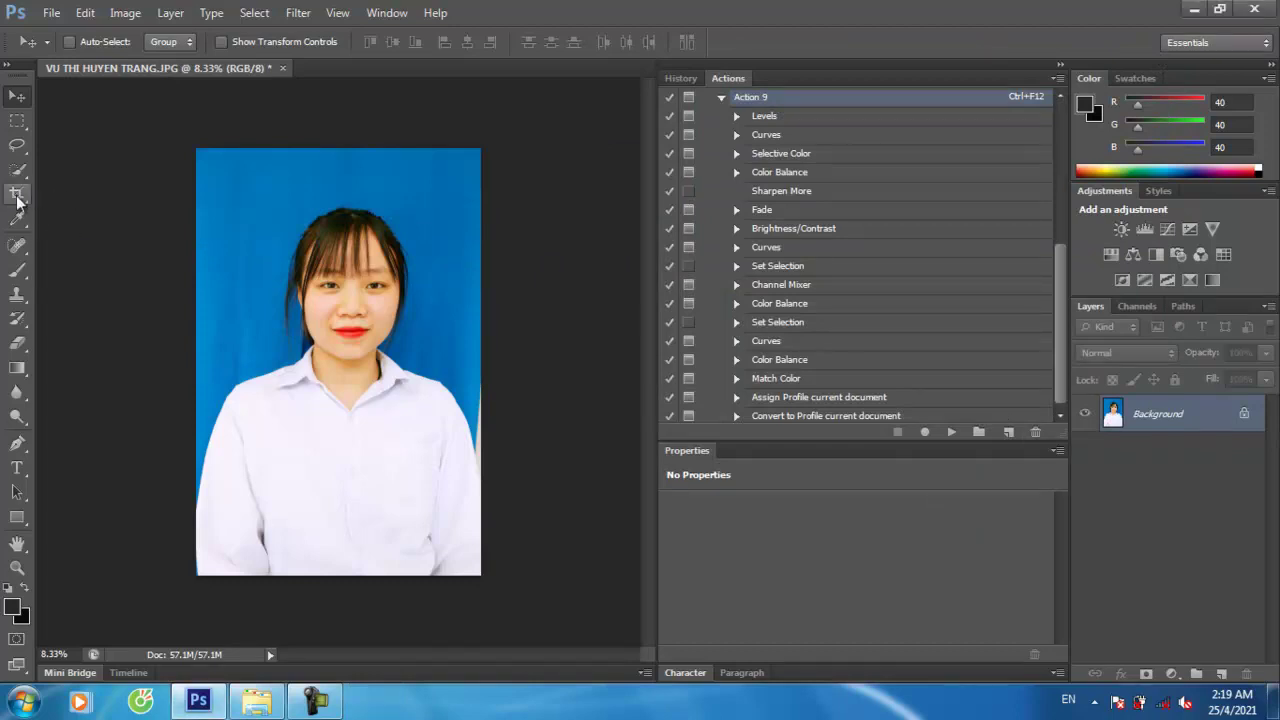
left_click(17, 194)
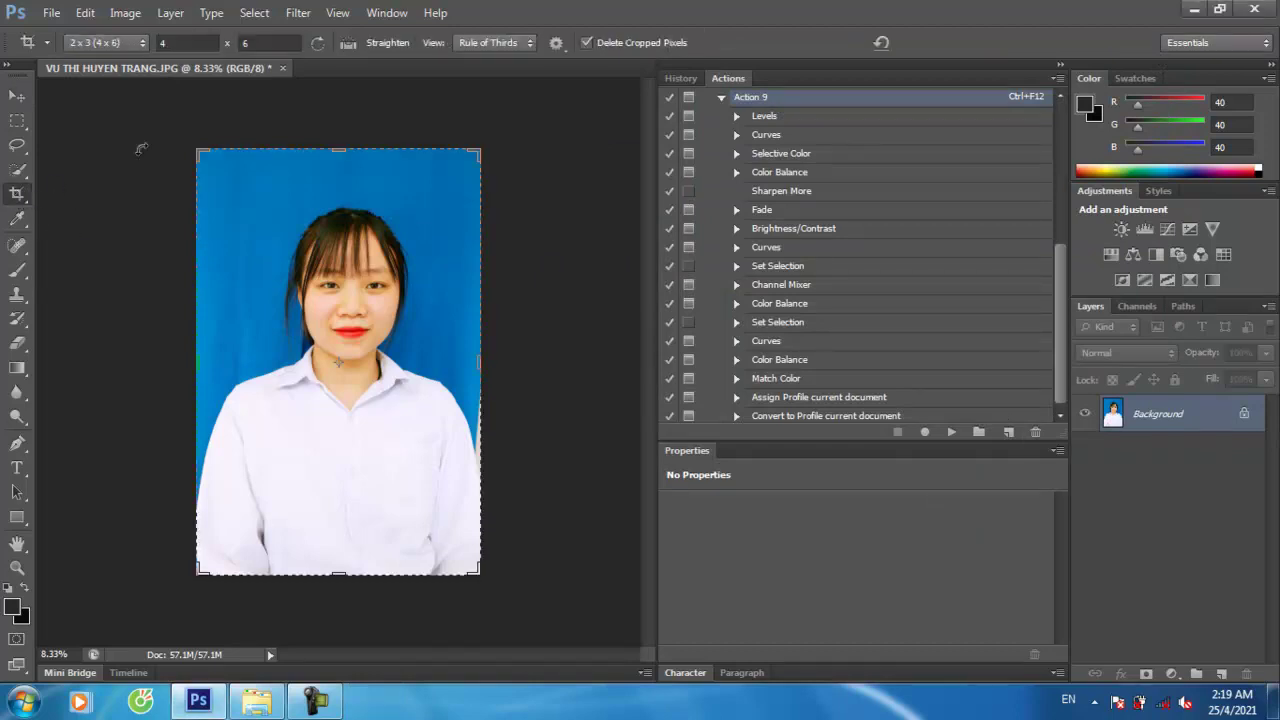
left_click(171, 43)
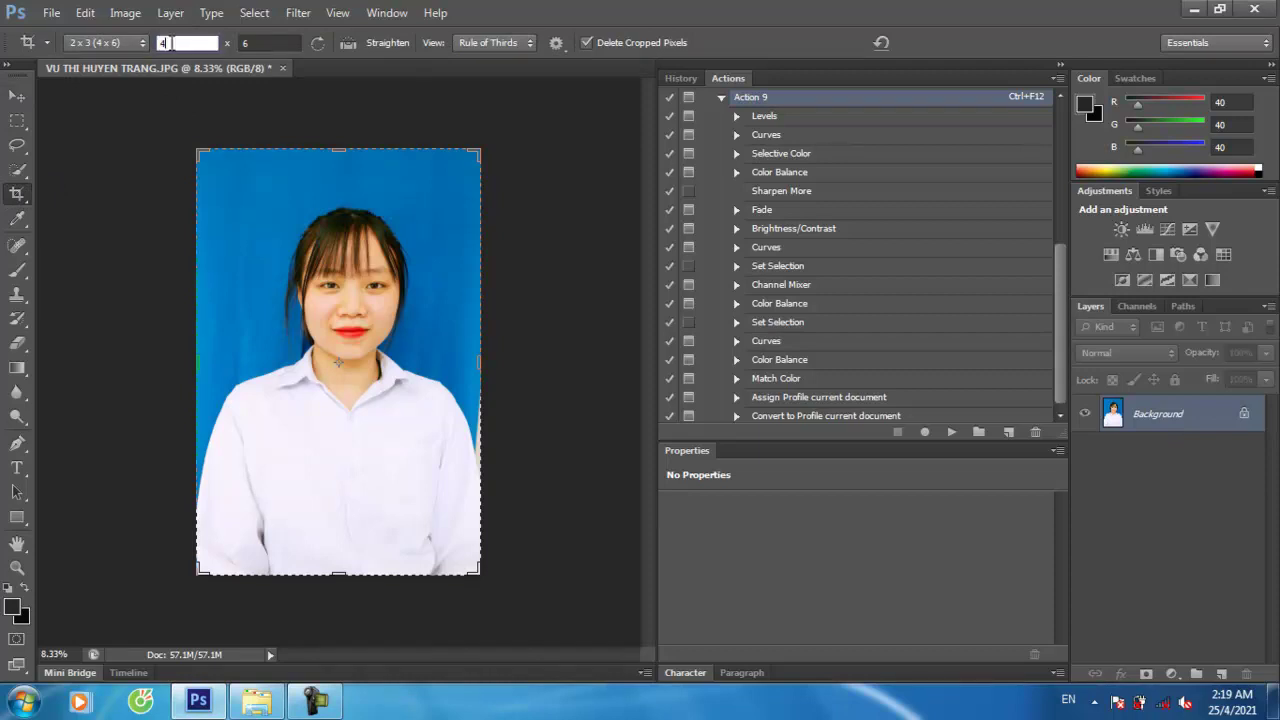
left_click(272, 43)
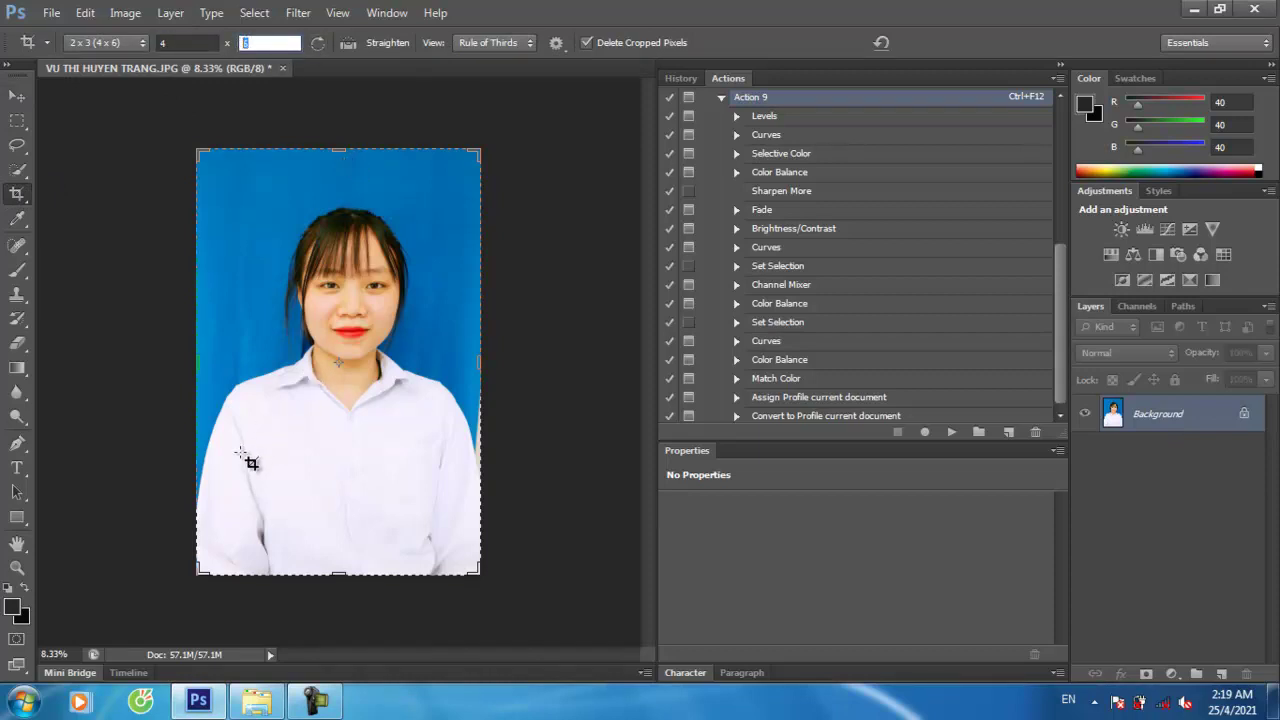
left_click_drag(197, 572, 240, 538)
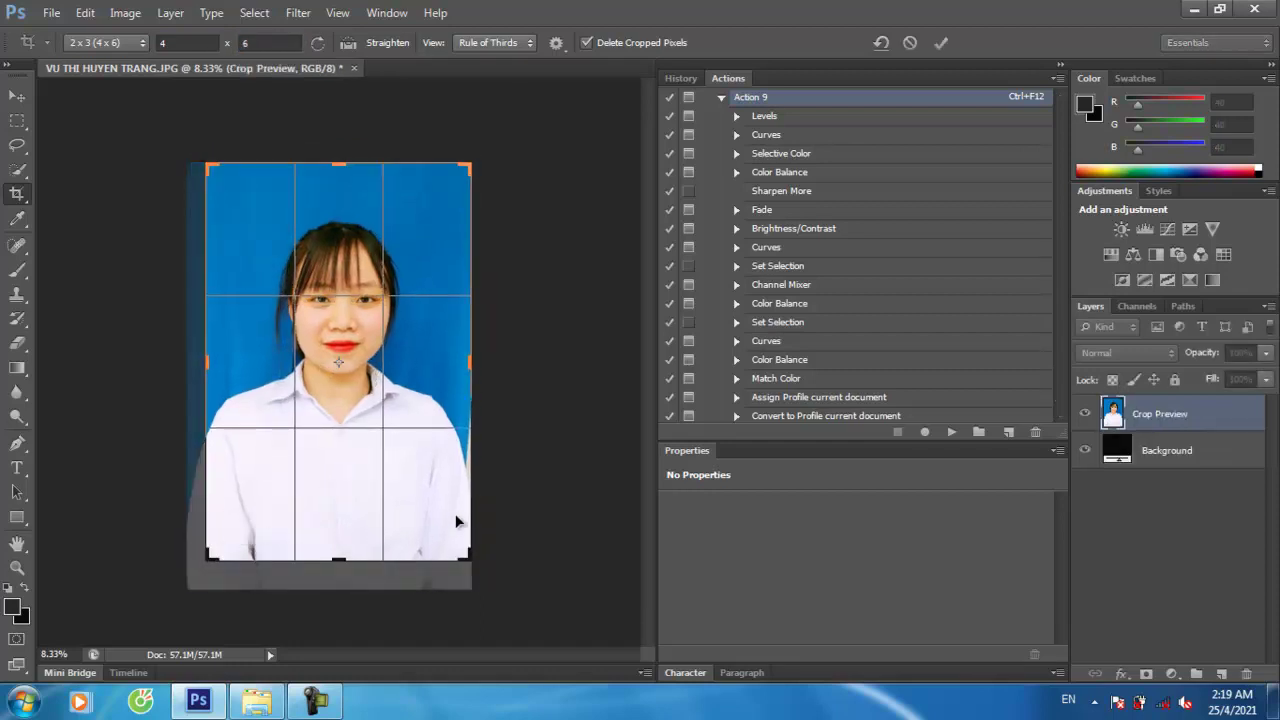
left_click_drag(433, 510, 432, 480)
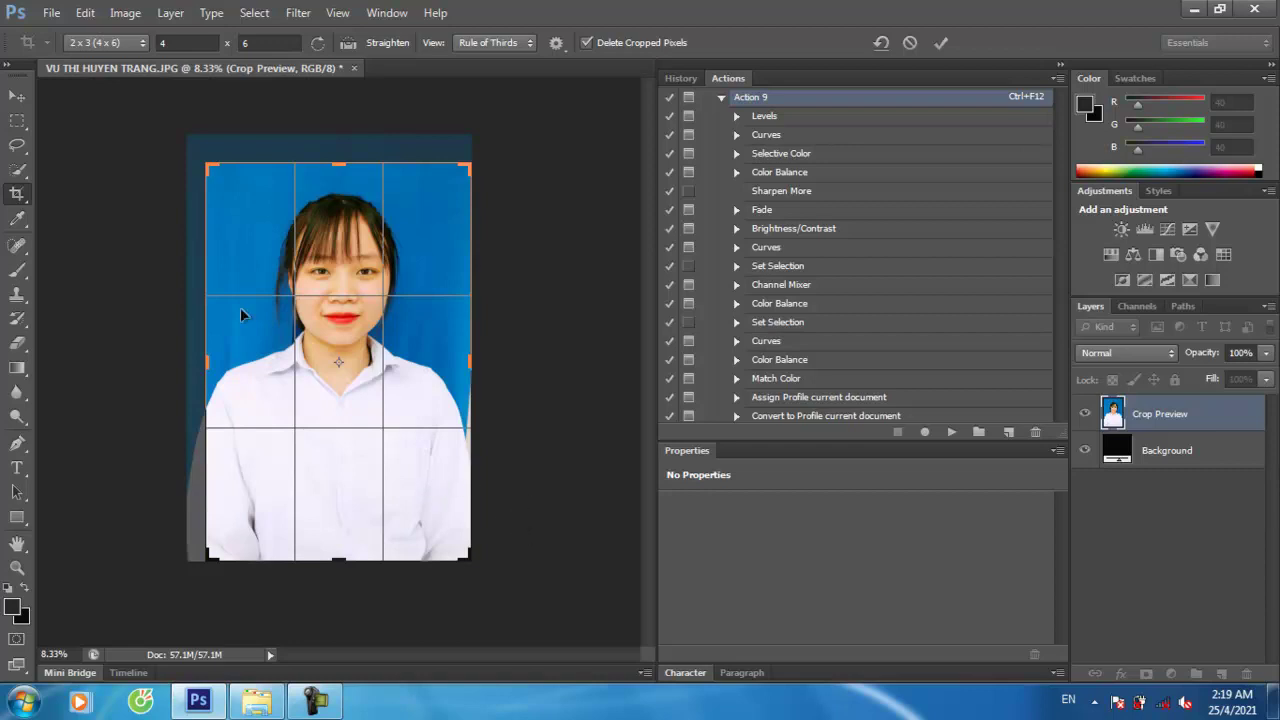
left_click(17, 95)
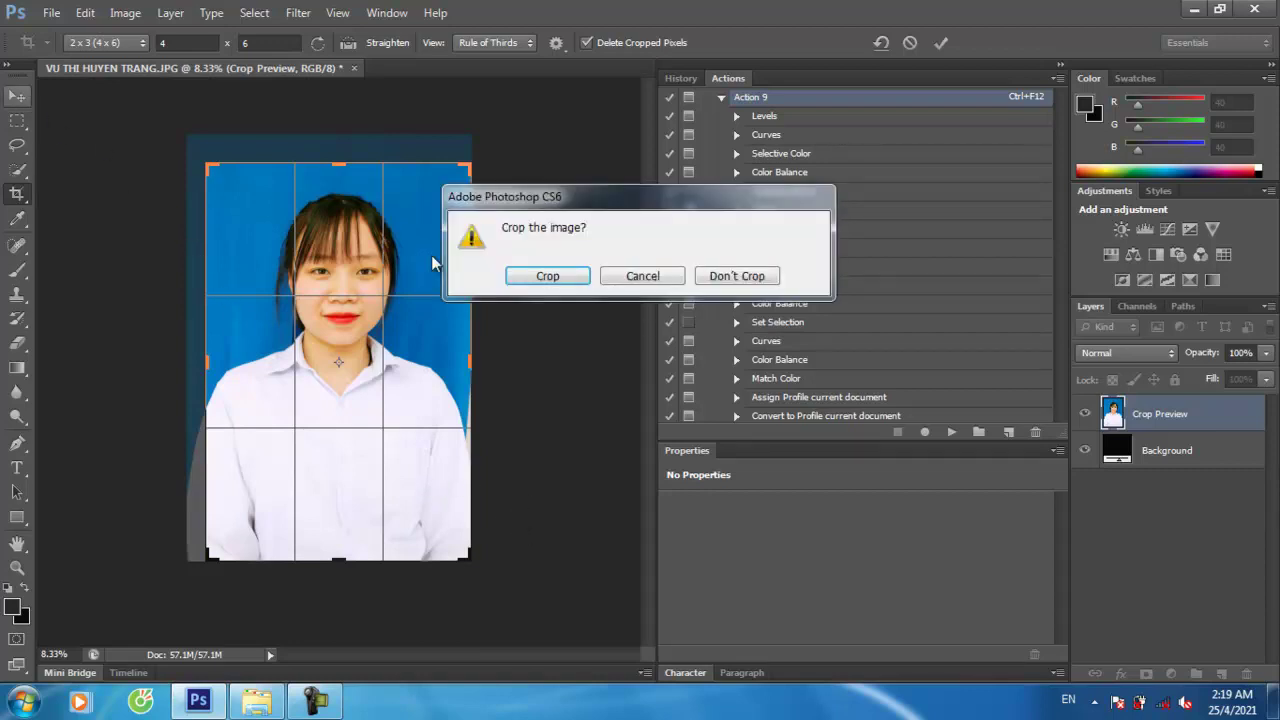
left_click(530, 280)
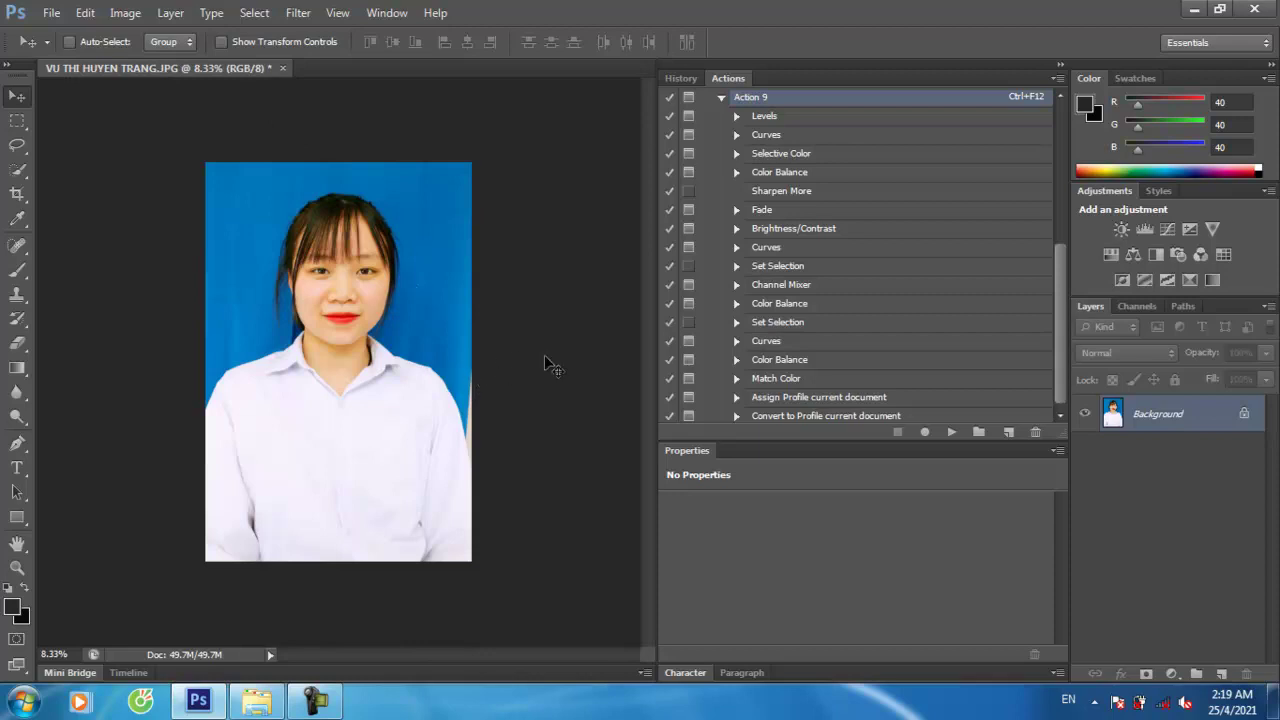
Close the portrait, overwriting the original JPG at maximum quality 12.
left_click(283, 68)
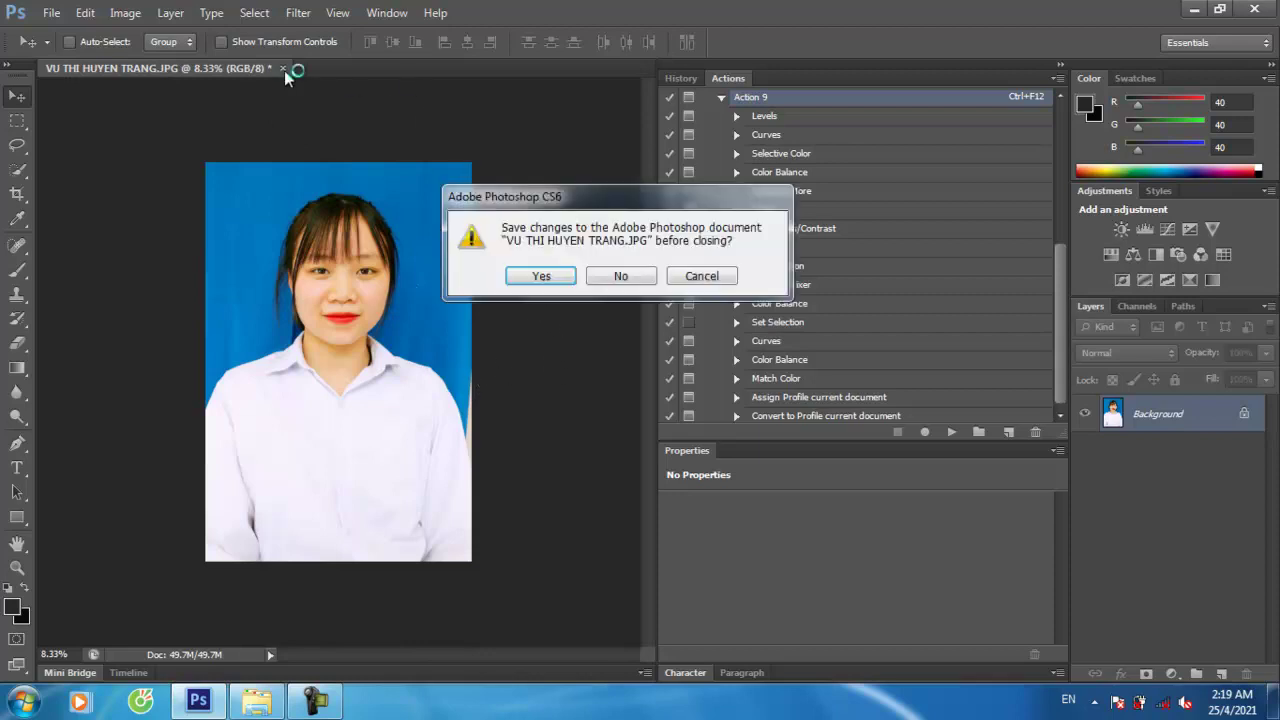
left_click(537, 280)
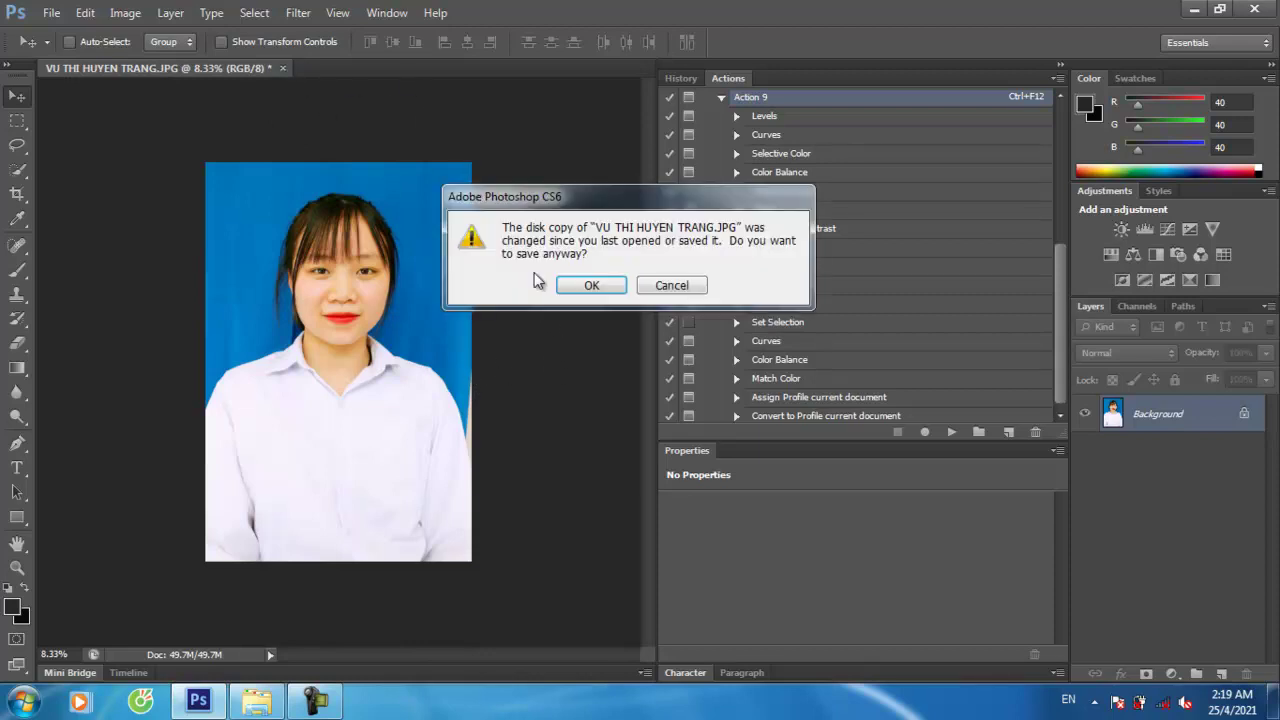
left_click(621, 286)
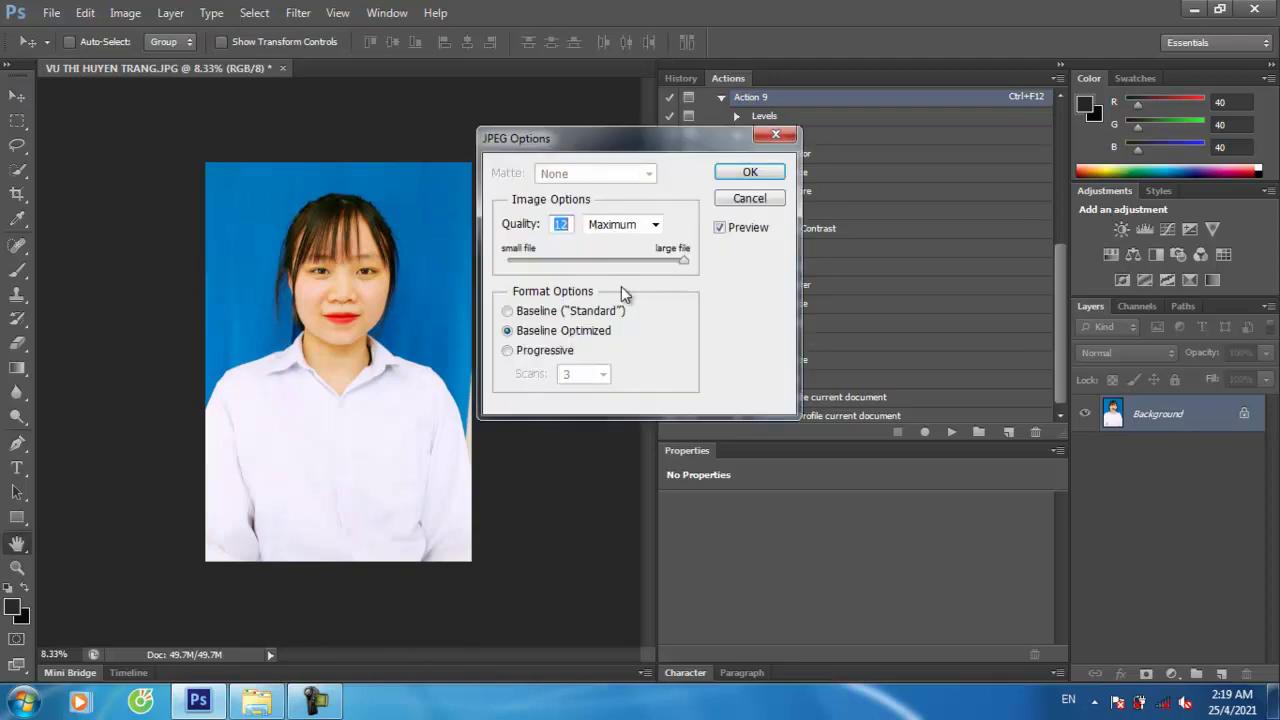
left_click(749, 172)
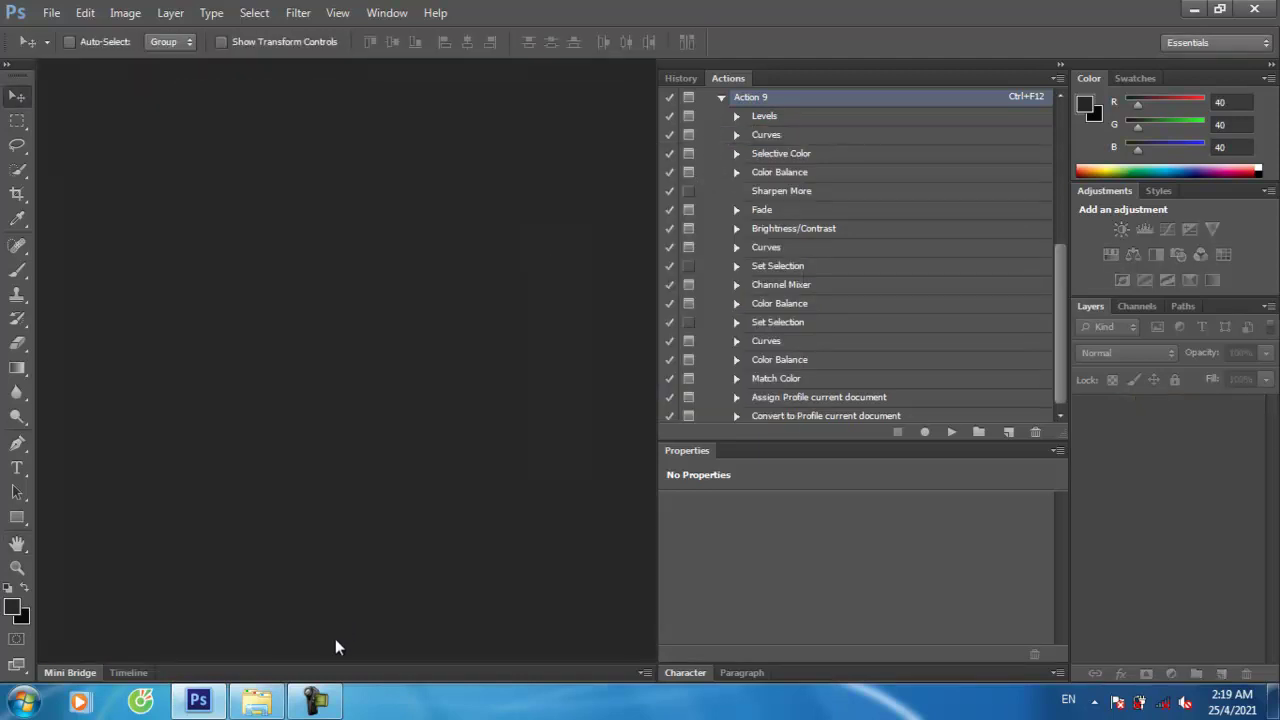
Check the saved portrait is upright at 3404 x 5106 in Photo Viewer, then stop recording.
left_click(255, 705)
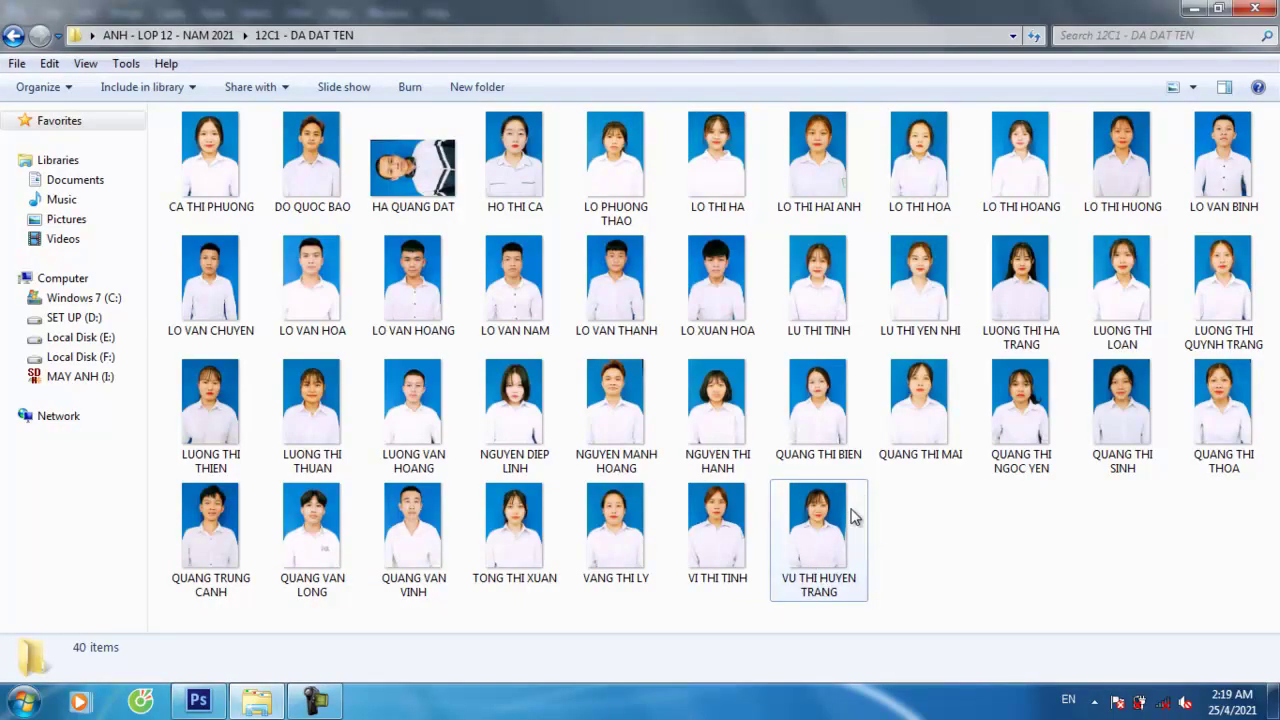
double_click(830, 535)
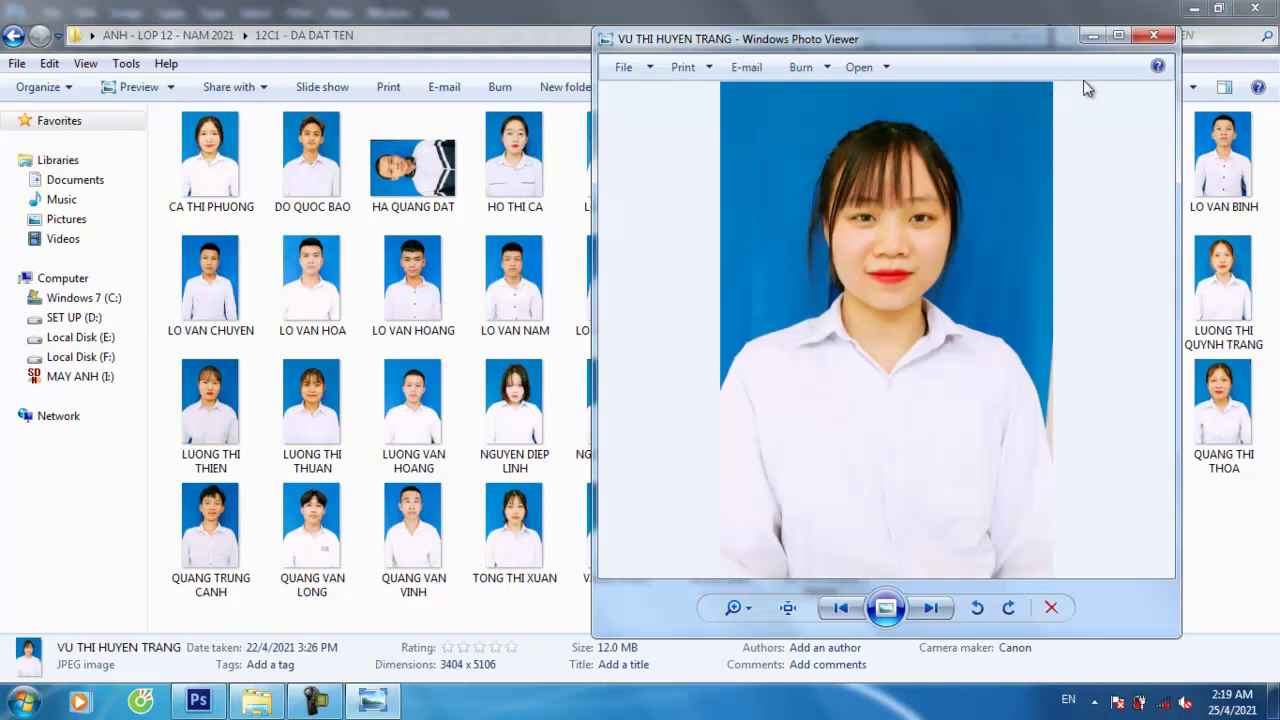
left_click(1157, 35)
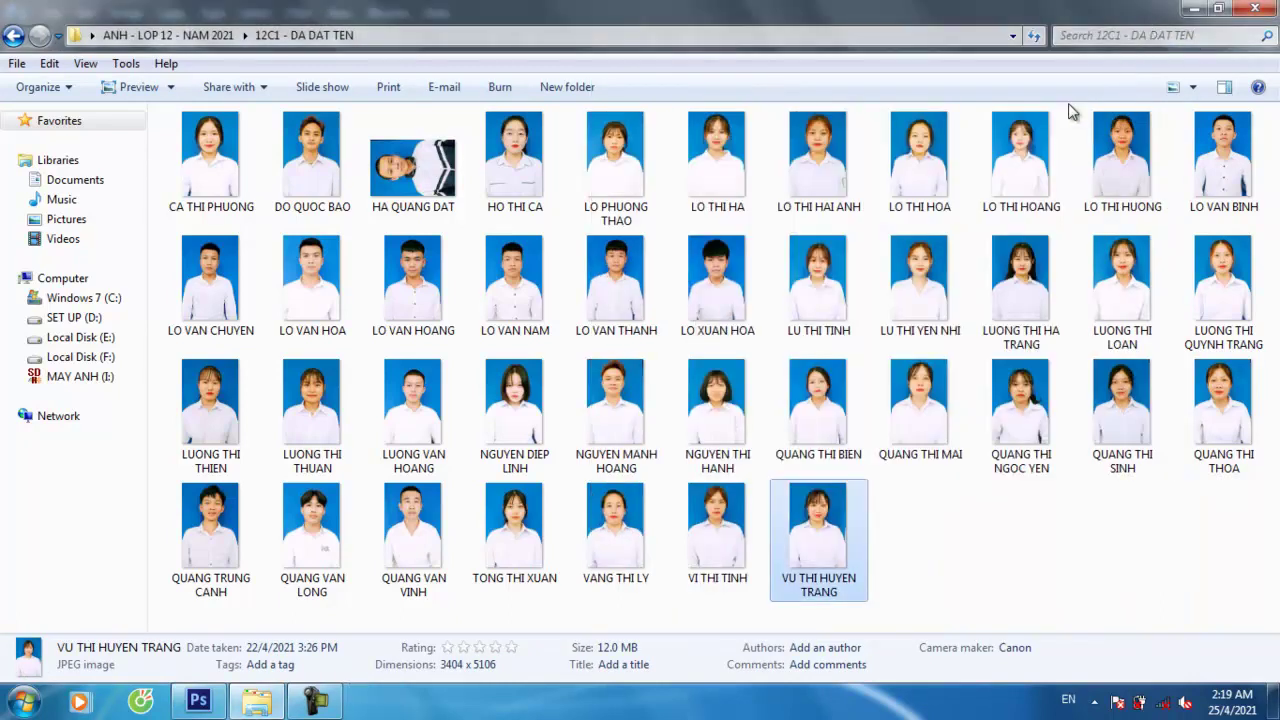
left_click(330, 700)
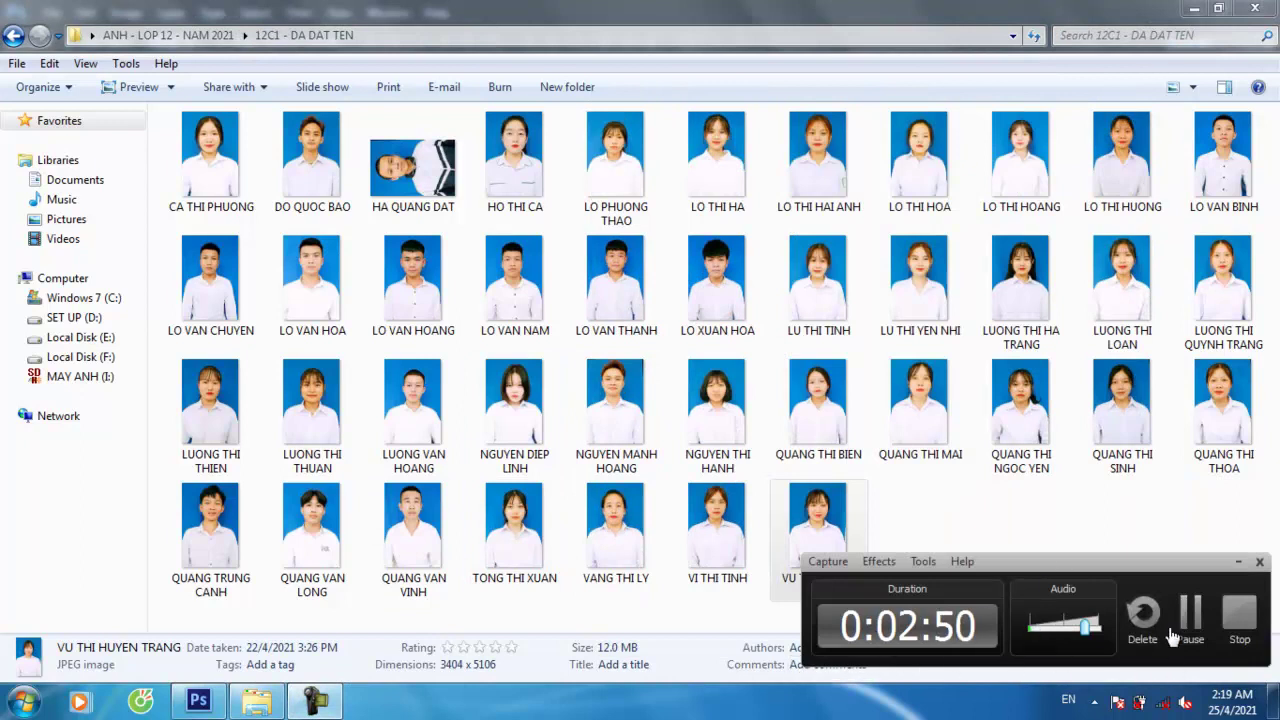
left_click(1239, 615)
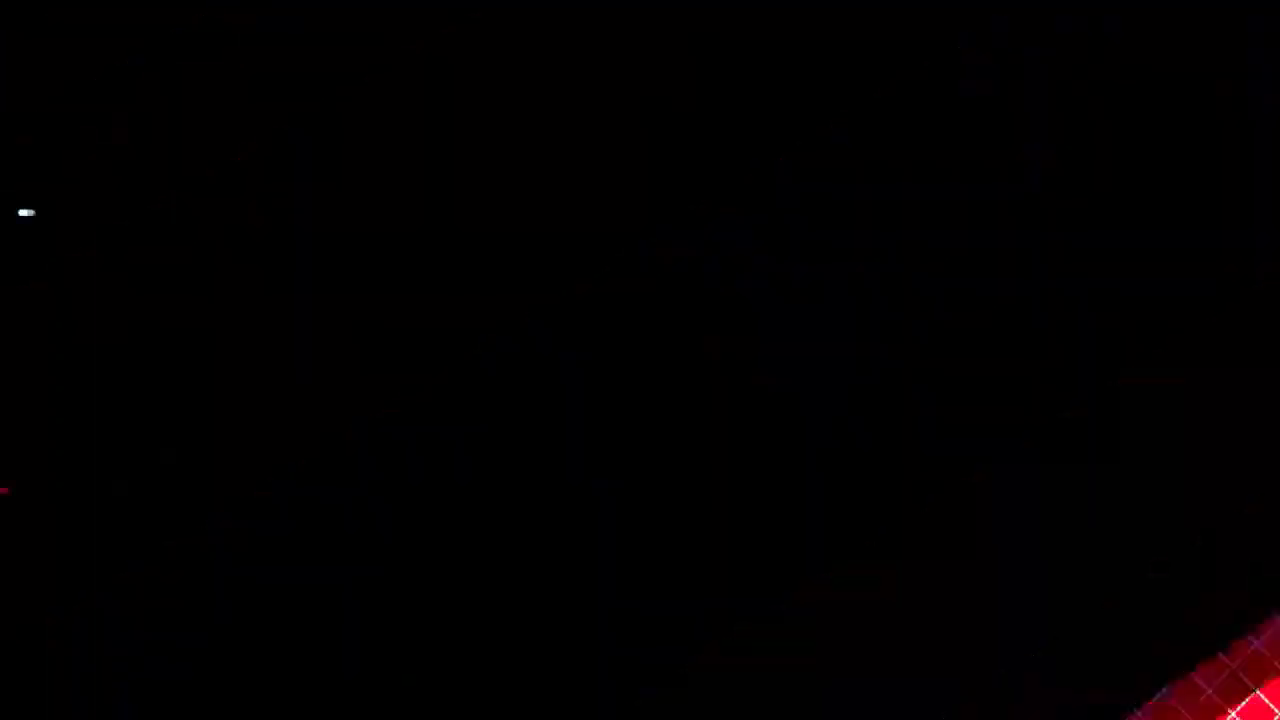